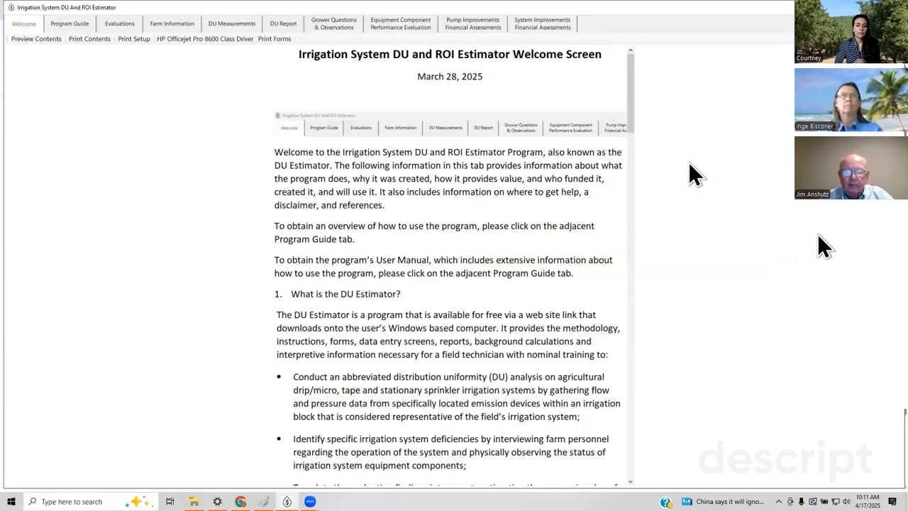
View the start of the Program Guide, and list the saved evaluations for the Drip/Micro system type
{"action": "left_click", "coordinate": [59, 23]}
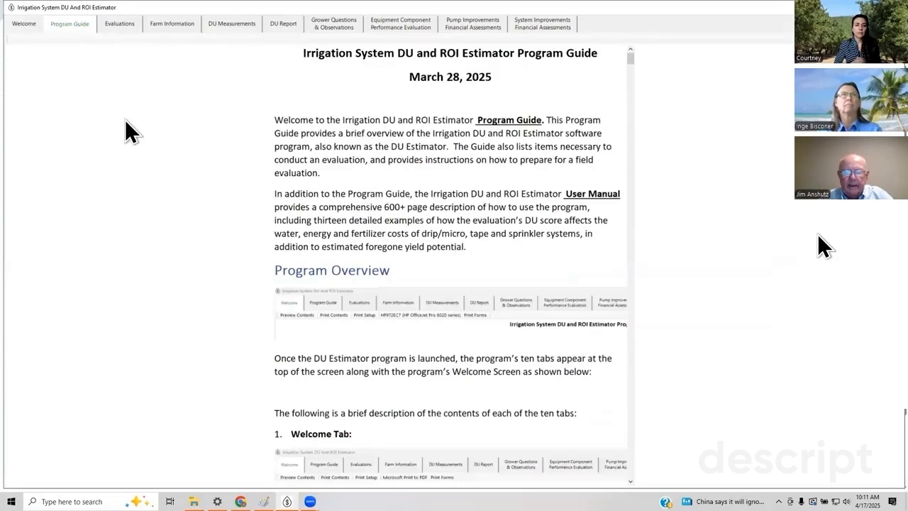
{"action": "mouse_move", "coordinate": [630, 58]}
{"action": "left_mouse_down"}
{"action": "mouse_move", "coordinate": [634, 75]}
{"action": "mouse_move", "coordinate": [633, 44]}
{"action": "left_mouse_up"}
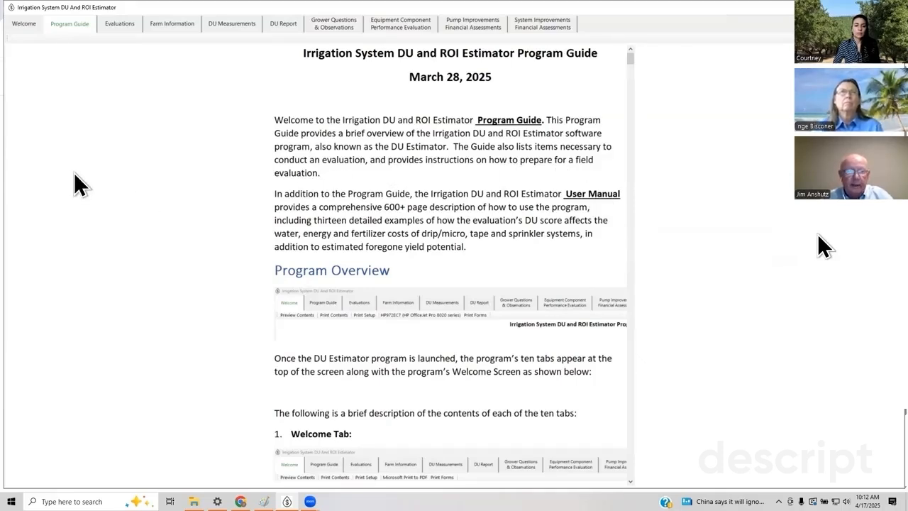
{"action": "left_click", "coordinate": [119, 24]}
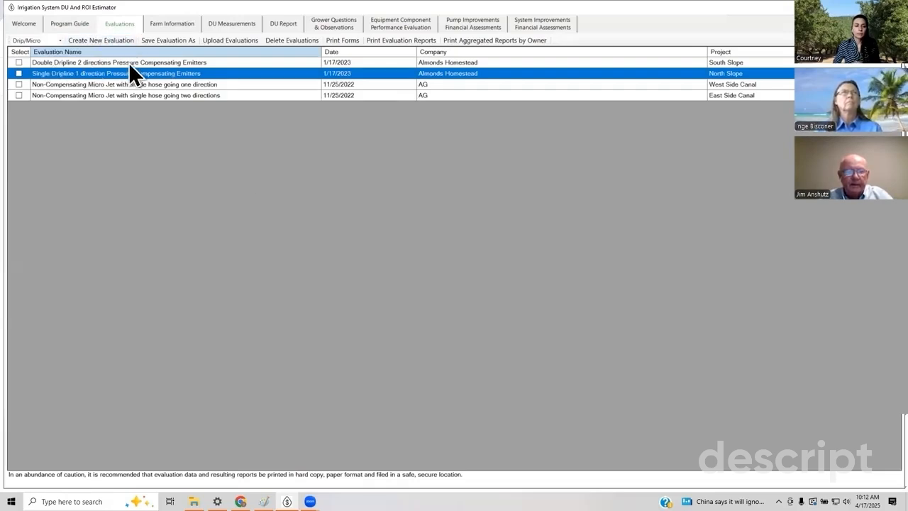
{"action": "left_click", "coordinate": [37, 41]}
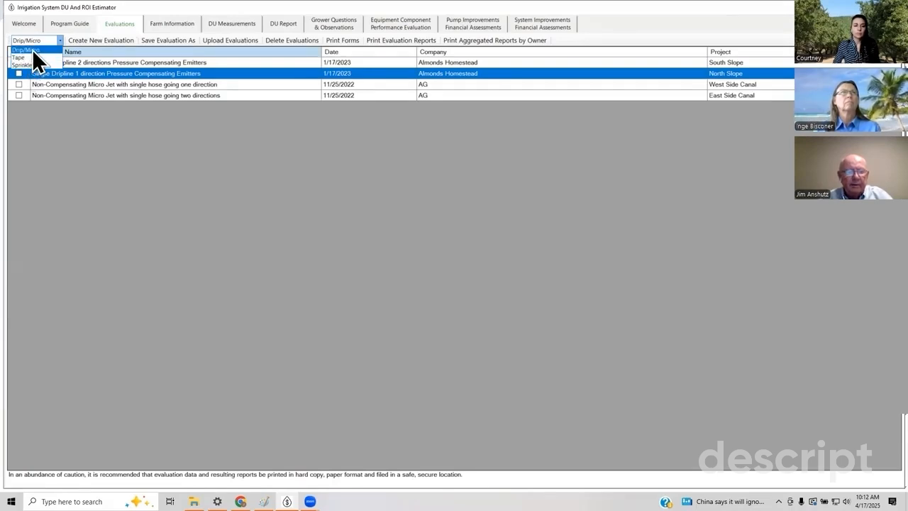
{"action": "left_click", "coordinate": [33, 52]}
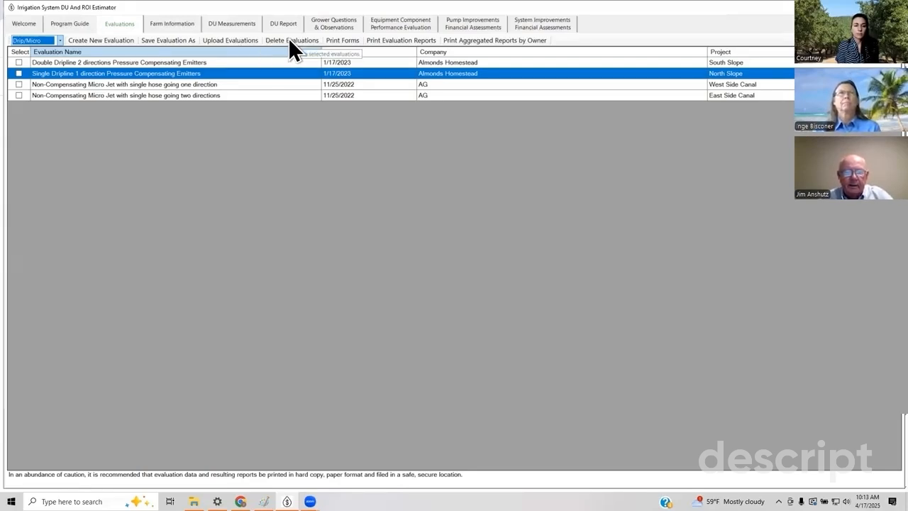
Preview the blank Drip/Micro DU Measurements (PC One Direction) field form, and close the preview and the evaluation forms window
{"action": "left_click", "coordinate": [343, 40]}
{"action": "left_click", "coordinate": [236, 196]}
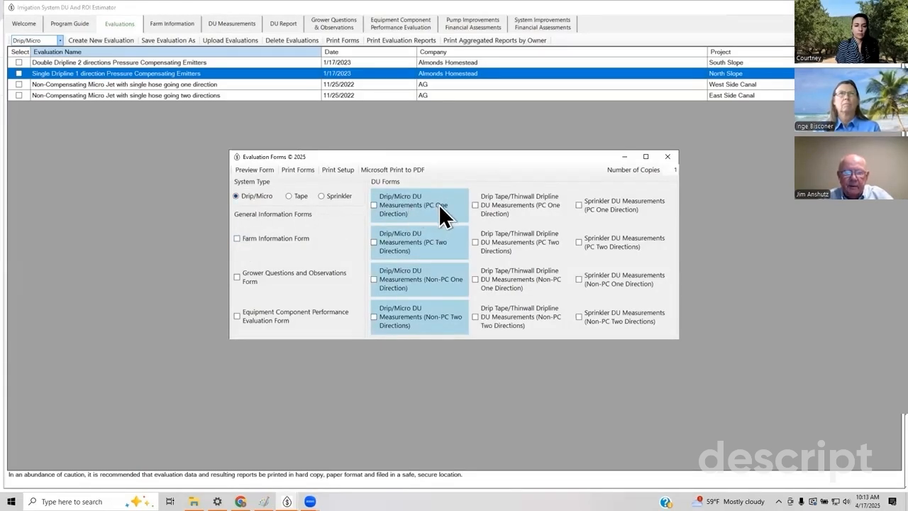
{"action": "left_click", "coordinate": [374, 206]}
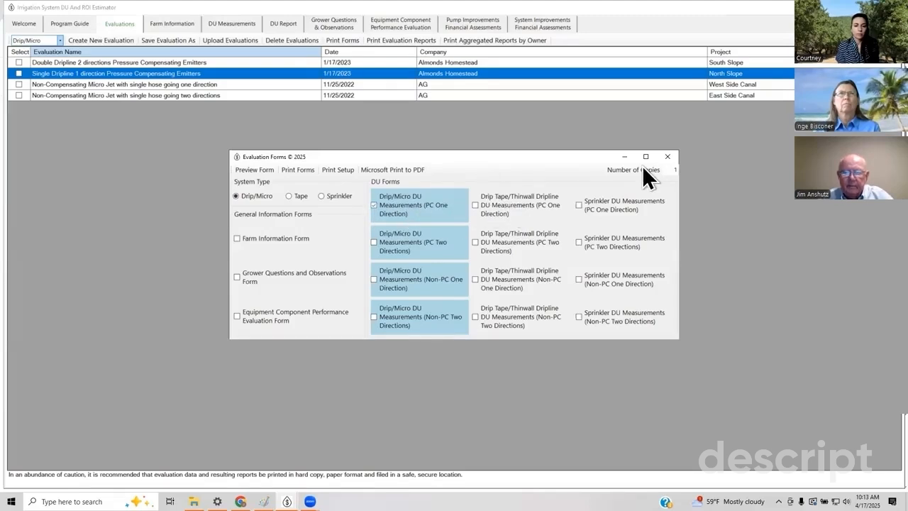
{"action": "left_click", "coordinate": [280, 166]}
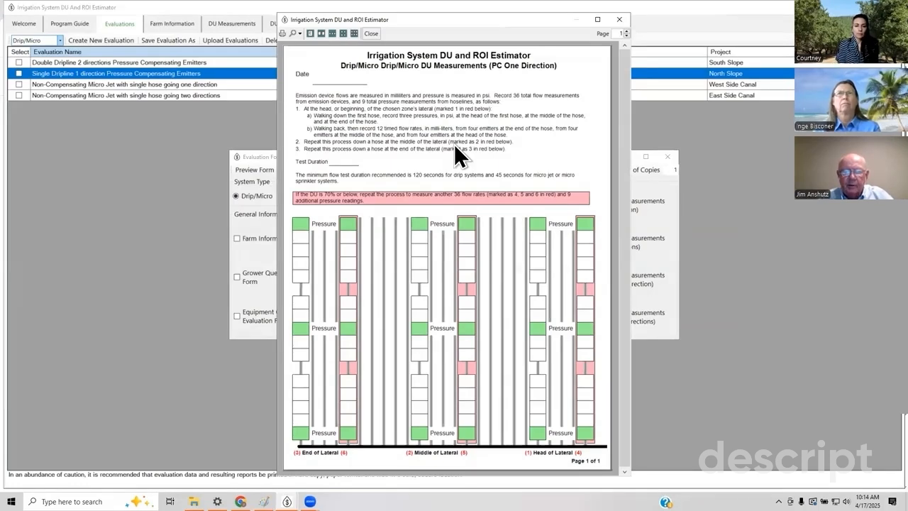
{"action": "left_click", "coordinate": [619, 21]}
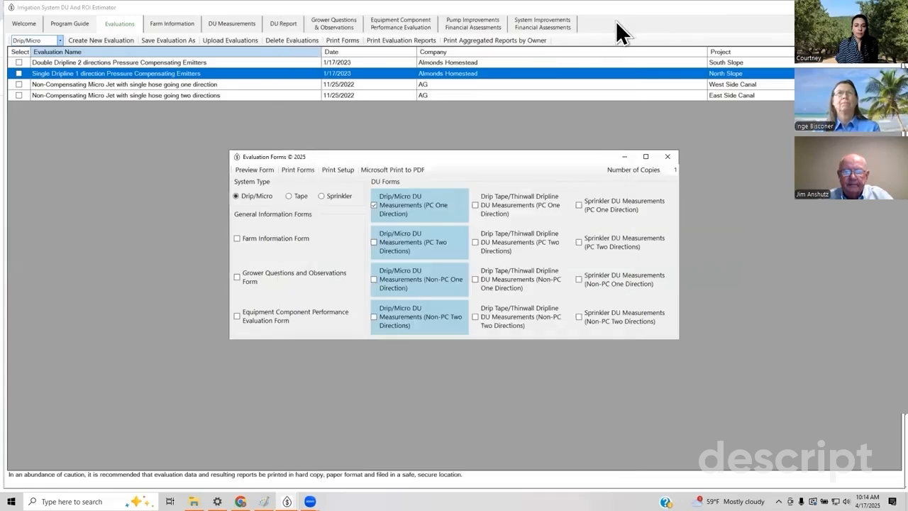
{"action": "left_click", "coordinate": [667, 156]}
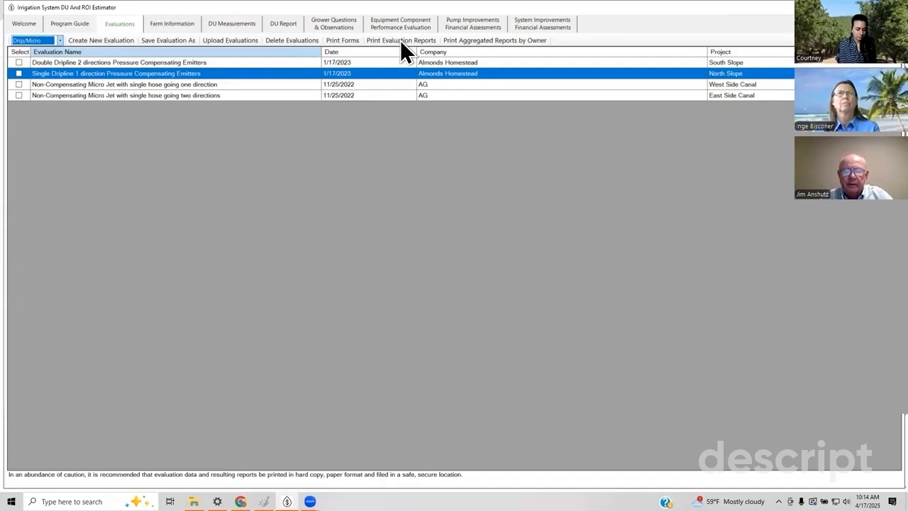
View the aggregated evaluation figures for the second owner in the reports by owner, and close the report window
{"action": "left_click", "coordinate": [472, 41]}
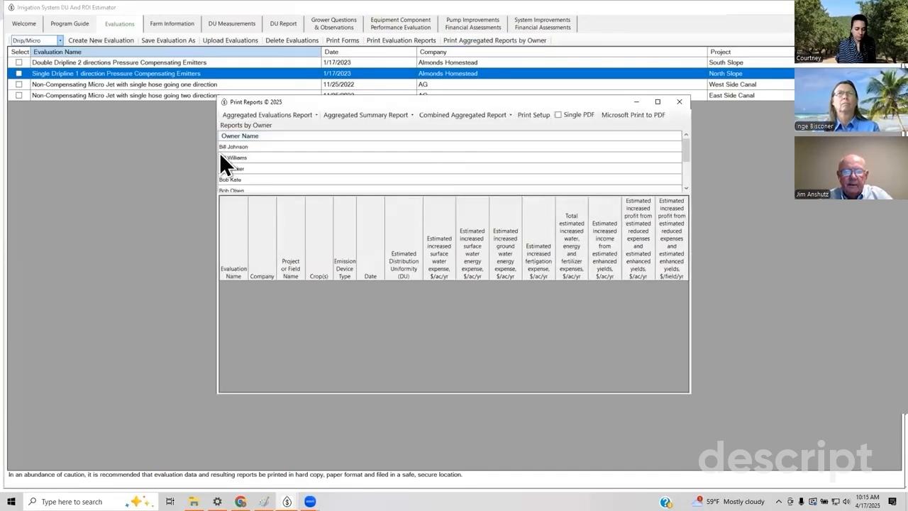
{"action": "left_click", "coordinate": [227, 157]}
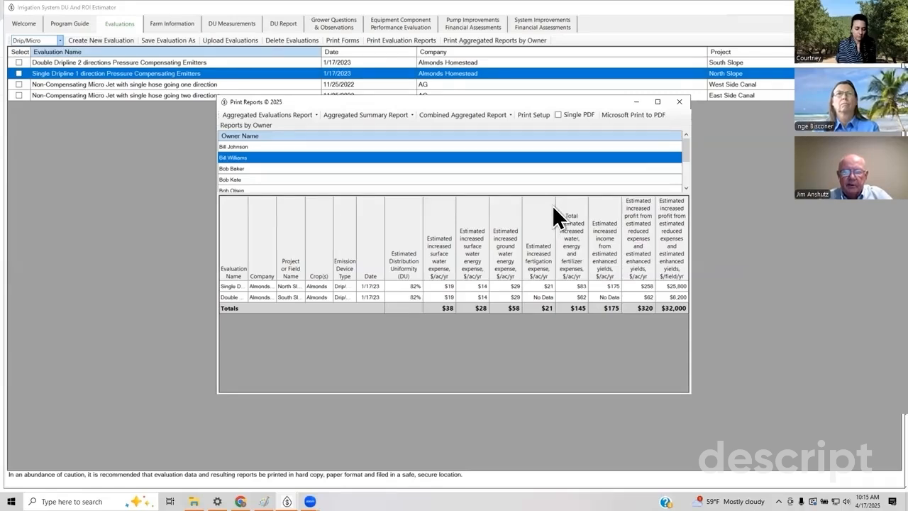
{"action": "left_click", "coordinate": [677, 100]}
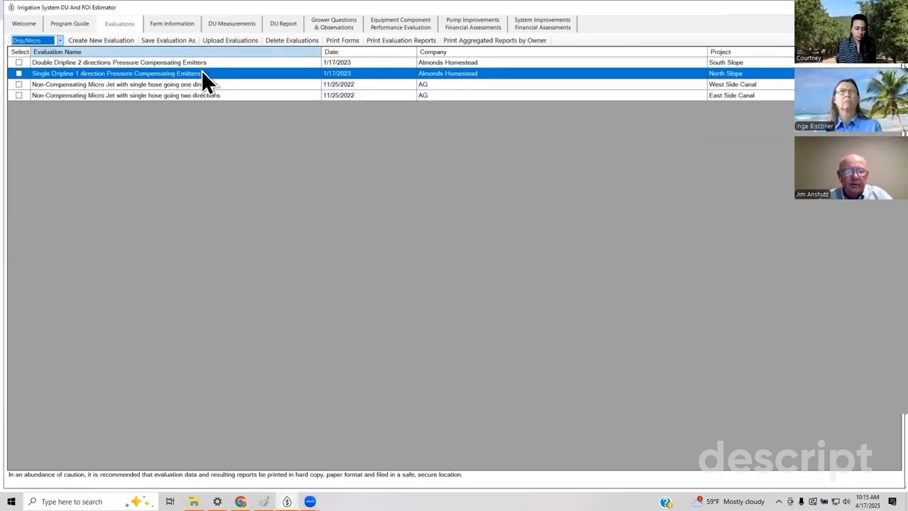
Review the farm details and emission device description of the Single Dripline 1 direction Pressure Compensating Emitters evaluation
{"action": "left_click", "coordinate": [174, 21]}
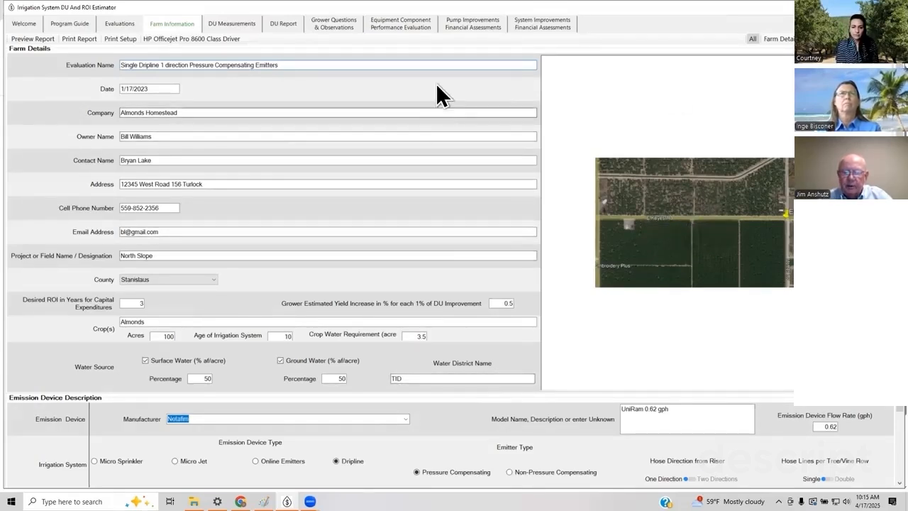
{"action": "left_click", "coordinate": [775, 40]}
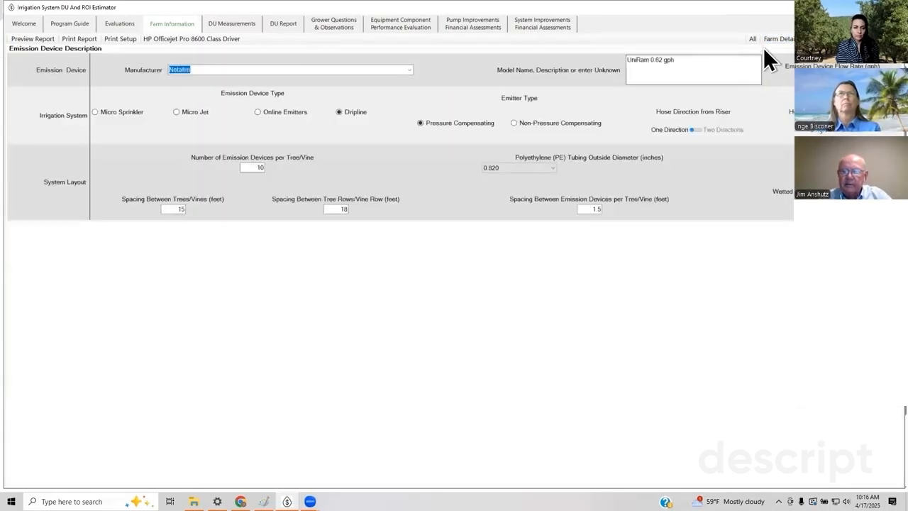
{"action": "left_click", "coordinate": [756, 40]}
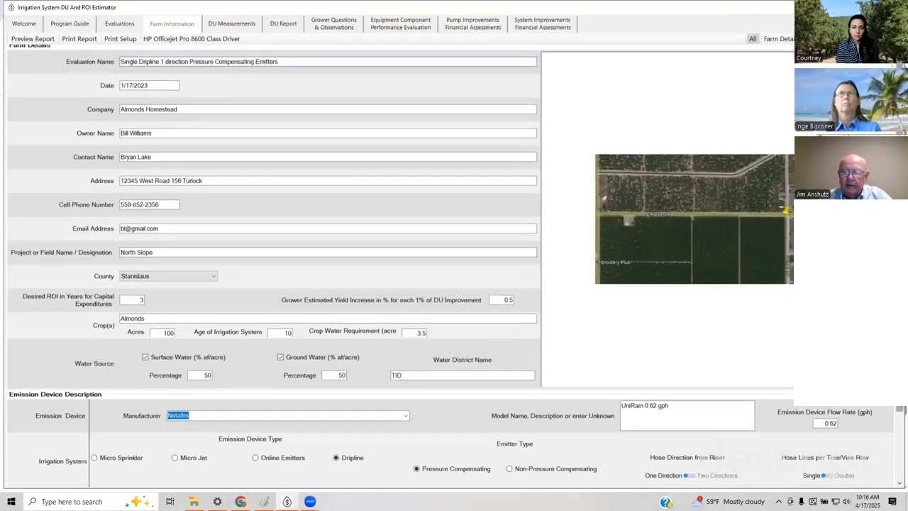
{"action": "scroll", "coordinate": [454, 263], "scroll_direction": "down", "scroll_amount": 1}
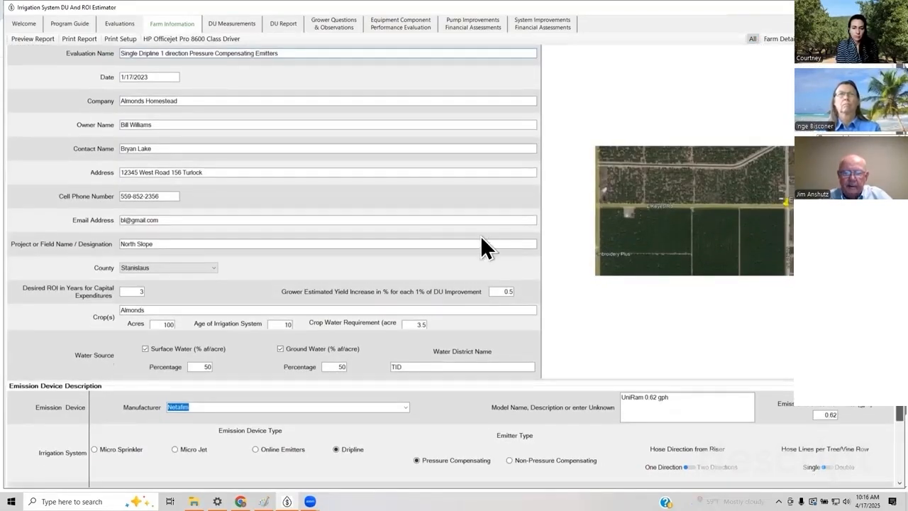
{"action": "scroll", "coordinate": [482, 247], "scroll_direction": "down", "scroll_amount": 3}
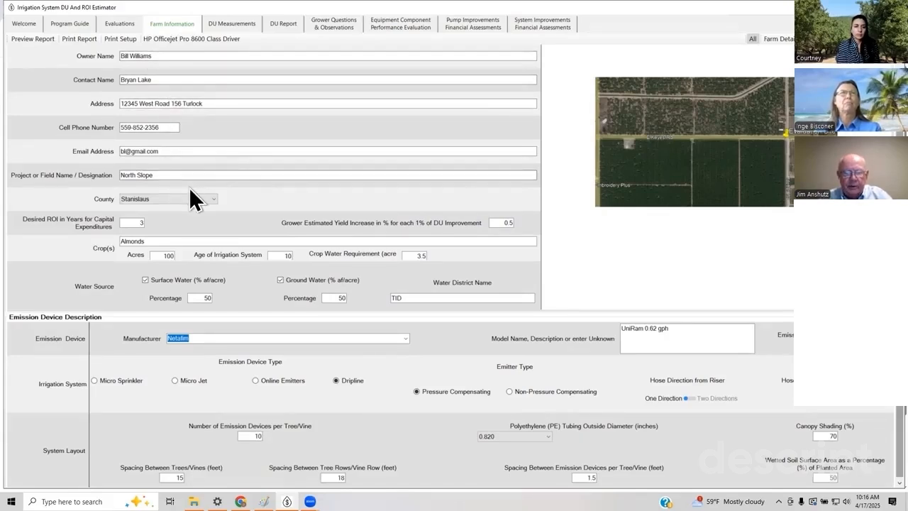
{"action": "scroll", "coordinate": [315, 219], "scroll_direction": "down", "scroll_amount": 1}
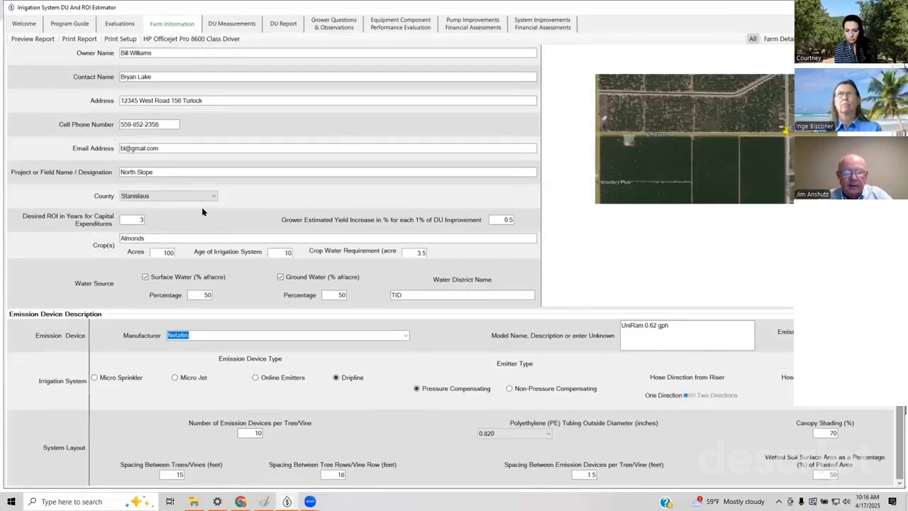
{"action": "scroll", "coordinate": [202, 208], "scroll_direction": "up", "scroll_amount": 1}
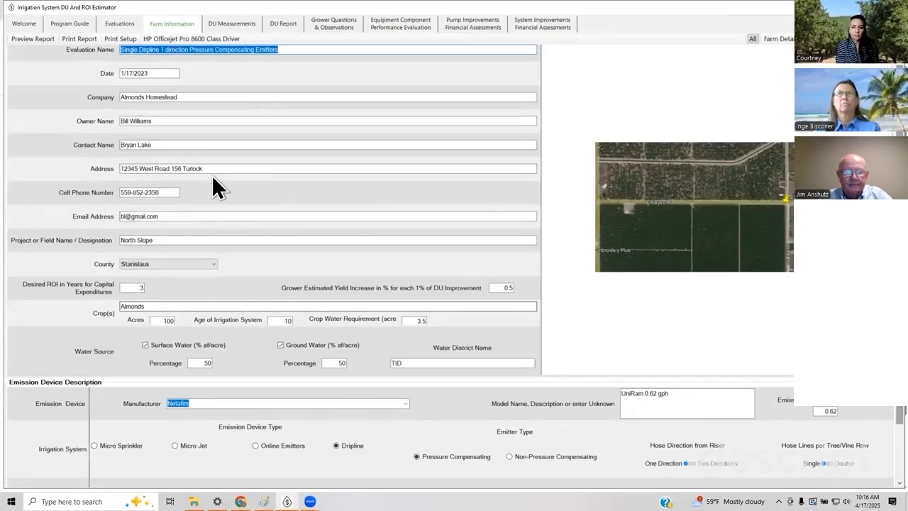
Examine the evaluation's DU measurements and display the graphic of recommended field locations for flow and pressure readings
{"action": "left_click", "coordinate": [226, 25]}
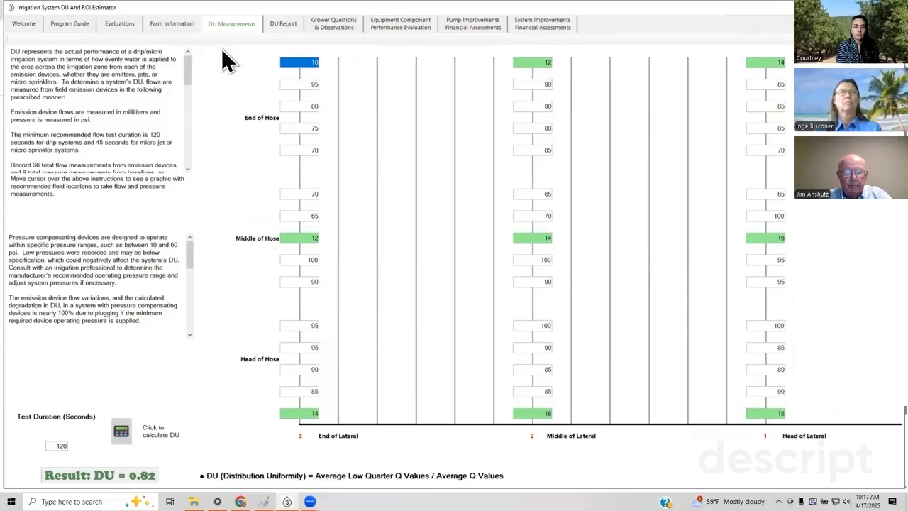
{"action": "mouse_move", "coordinate": [94, 115]}
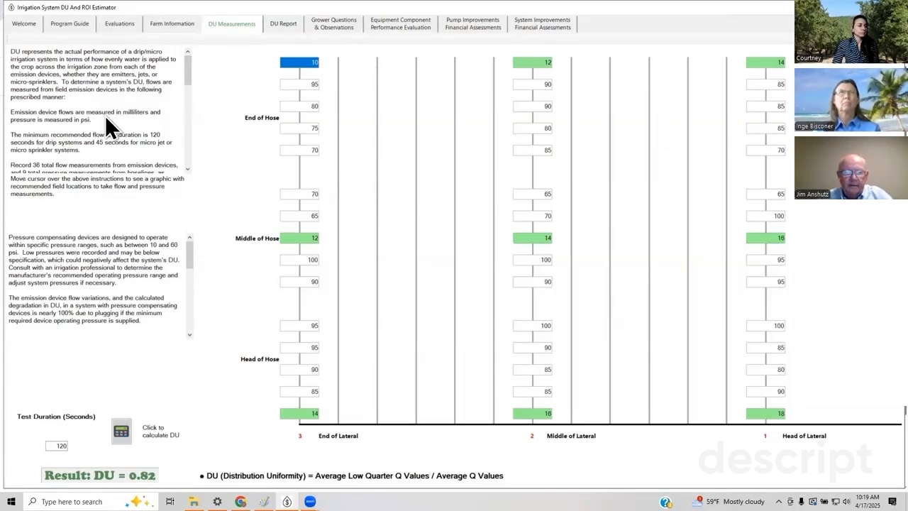
{"action": "mouse_move", "coordinate": [108, 121]}
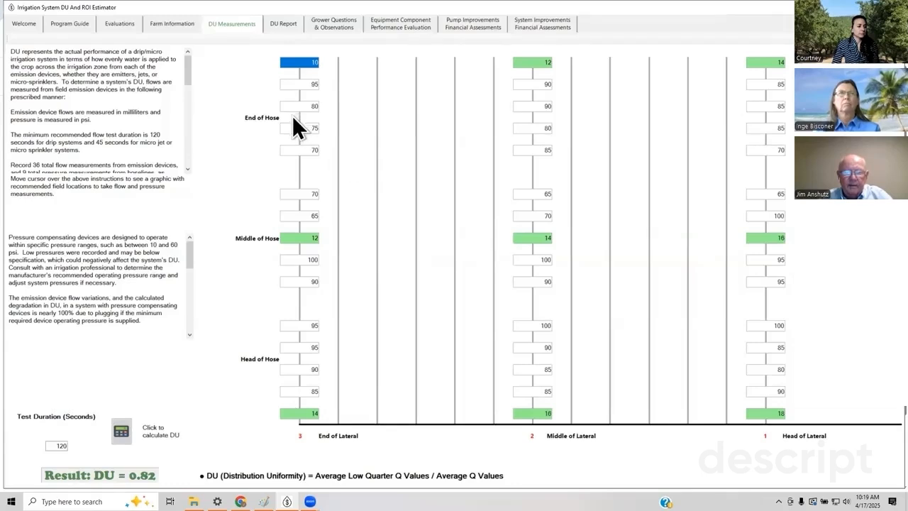
{"action": "mouse_move", "coordinate": [90, 76]}
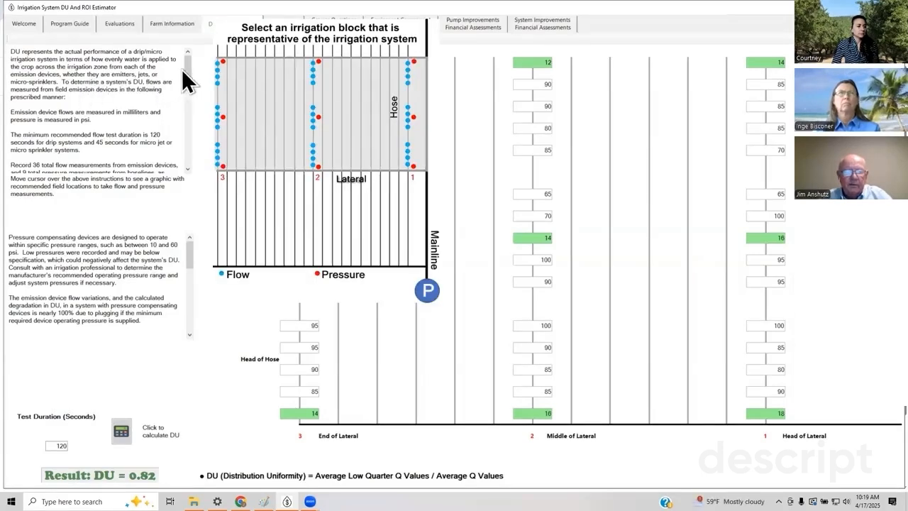
{"action": "mouse_move", "coordinate": [186, 68]}
{"action": "left_mouse_down"}
{"action": "mouse_move", "coordinate": [188, 126]}
{"action": "mouse_move", "coordinate": [188, 62]}
{"action": "left_mouse_up"}
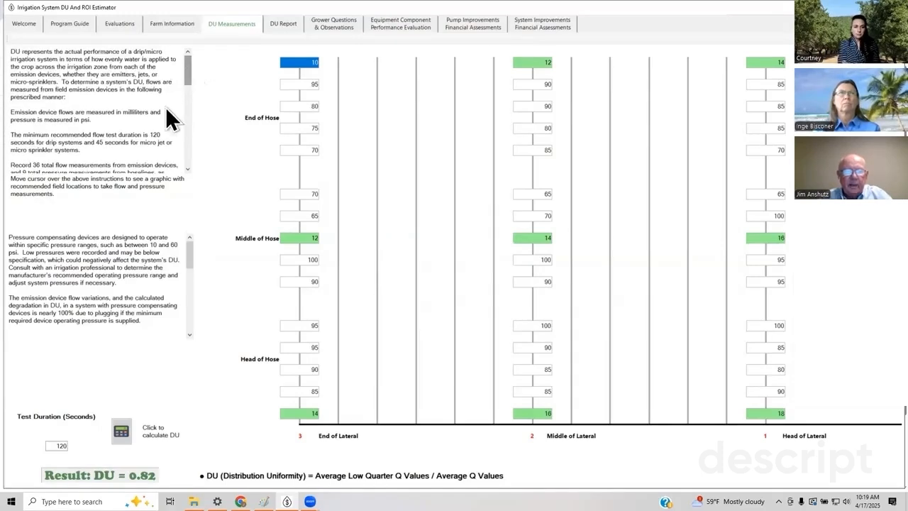
{"action": "mouse_move", "coordinate": [115, 86]}
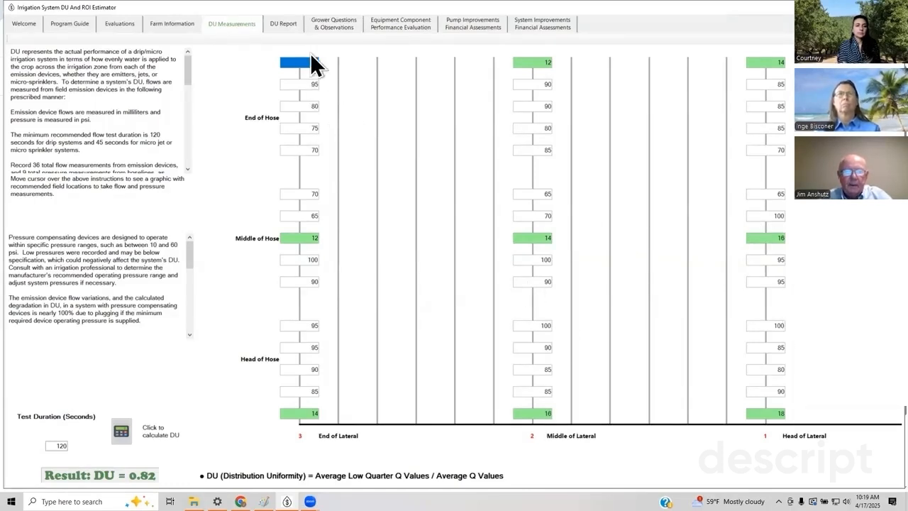
View the DU report charts, preview both pages of the printable DU report, and close the preview
{"action": "left_click", "coordinate": [284, 25]}
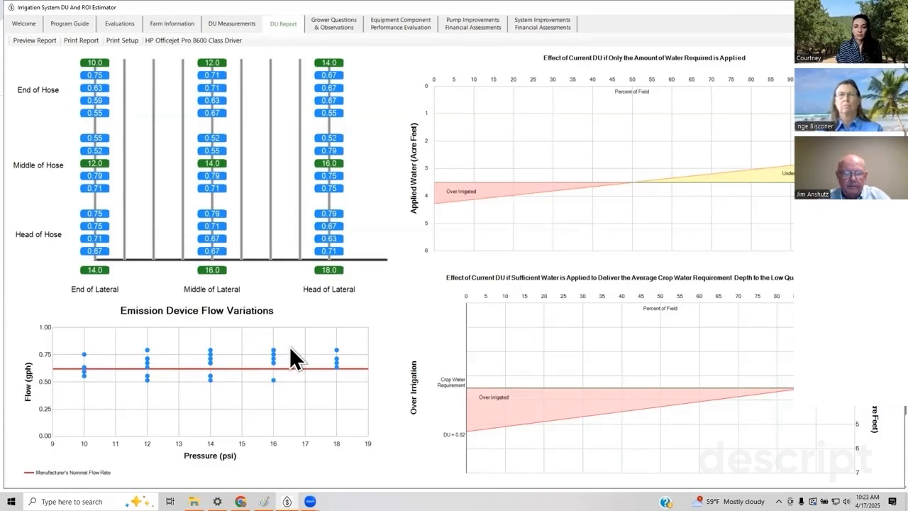
{"action": "left_click", "coordinate": [40, 41]}
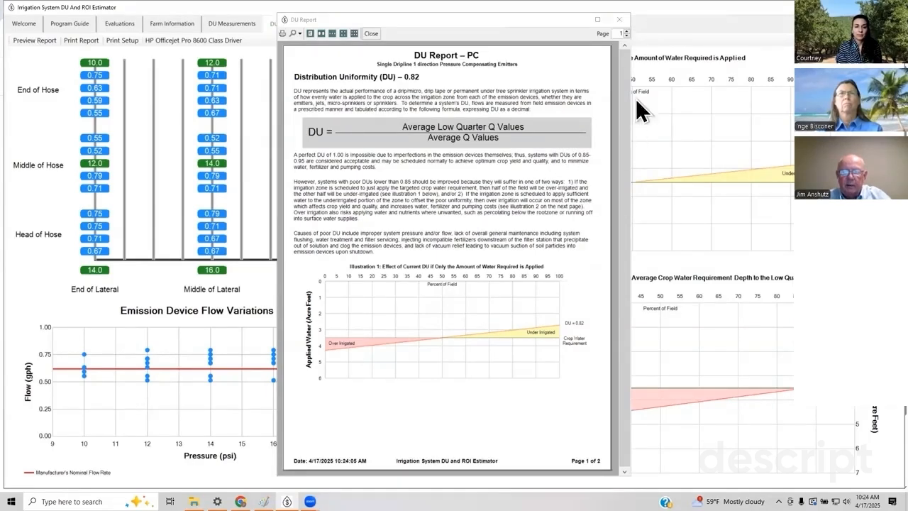
{"action": "left_click", "coordinate": [625, 32]}
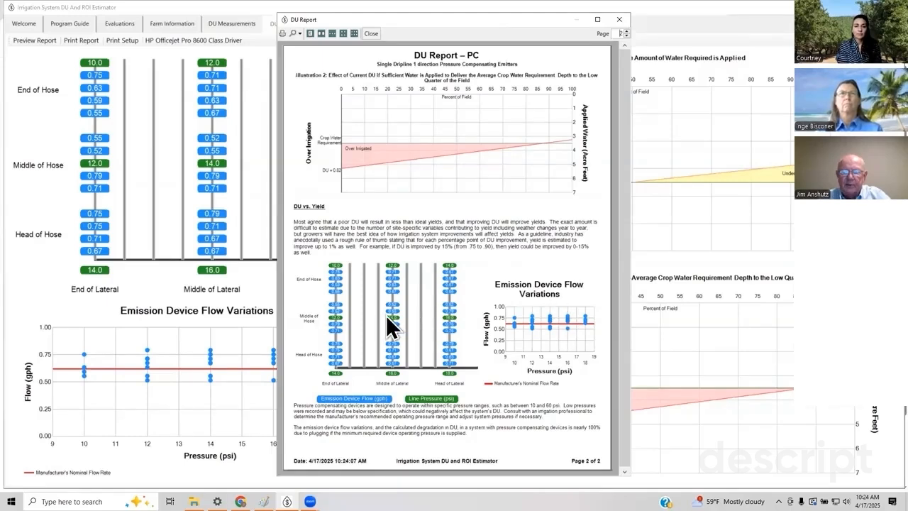
{"action": "left_click", "coordinate": [621, 20]}
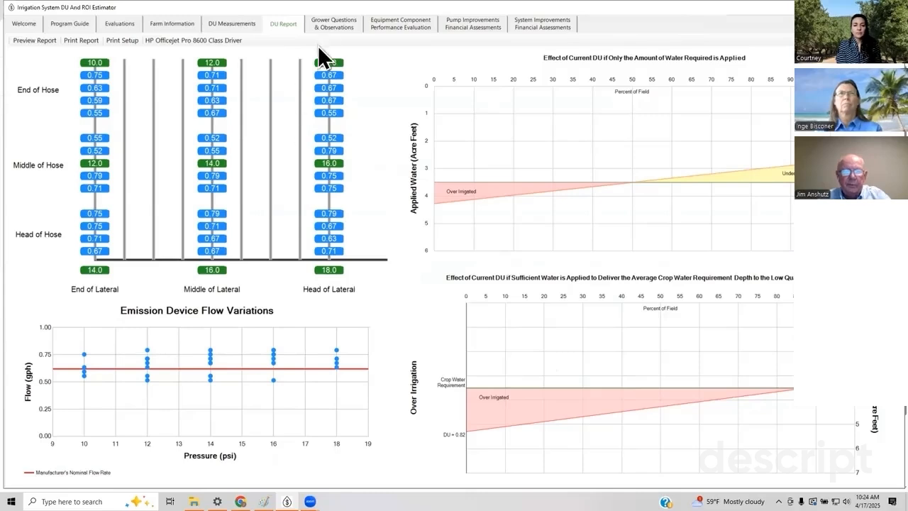
Review the grower questions and evaluator in-field observations with their explanations, including a preview of their printable report
{"action": "left_click", "coordinate": [326, 28]}
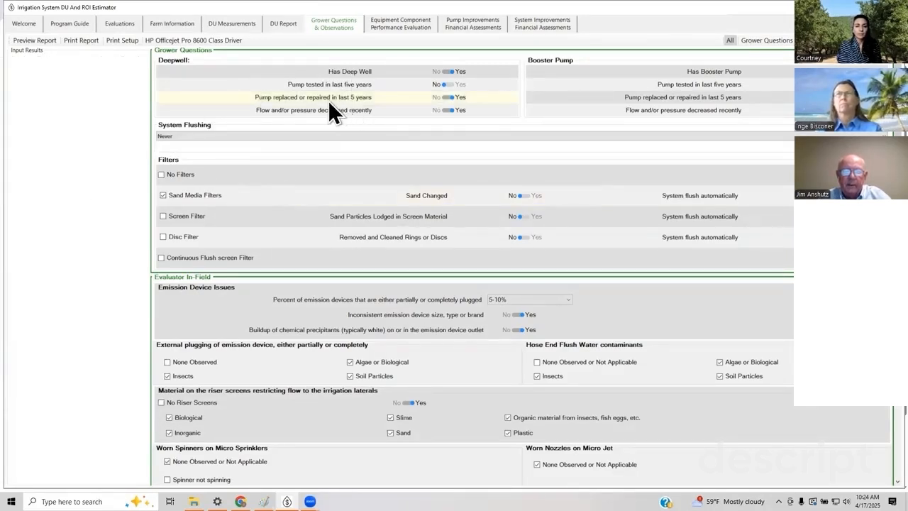
{"action": "mouse_move", "coordinate": [327, 114]}
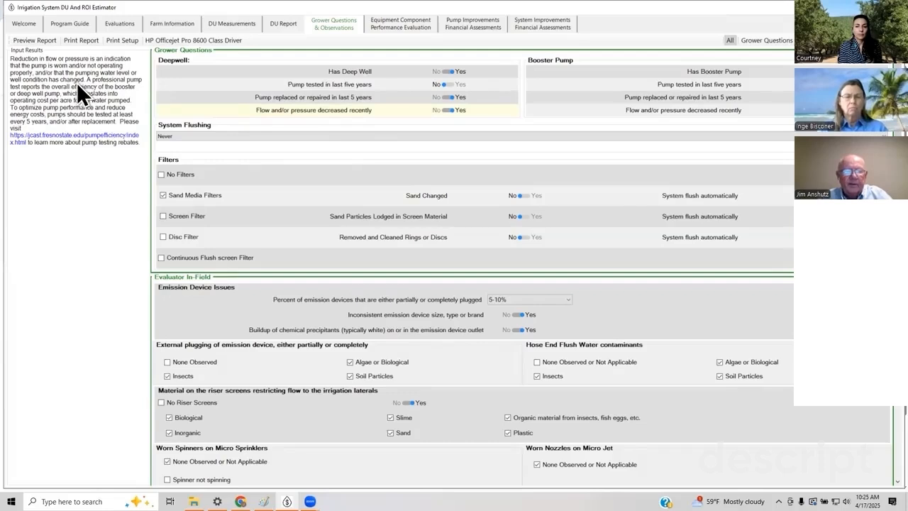
{"action": "left_click", "coordinate": [44, 39]}
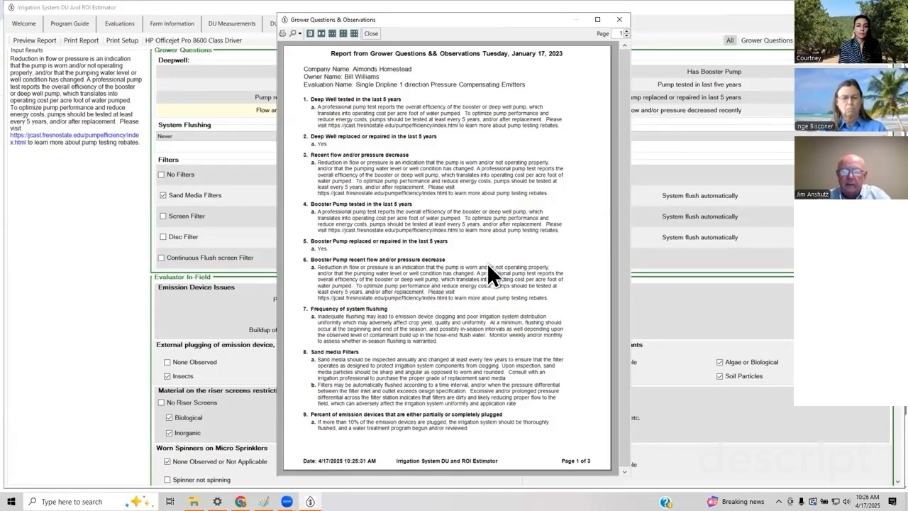
{"action": "left_click", "coordinate": [616, 17]}
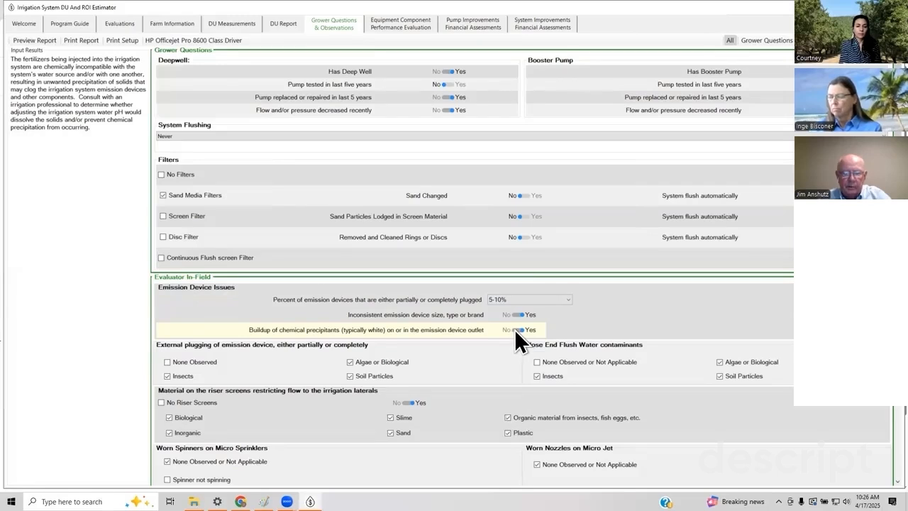
{"action": "scroll", "coordinate": [514, 329], "scroll_direction": "down", "scroll_amount": 2}
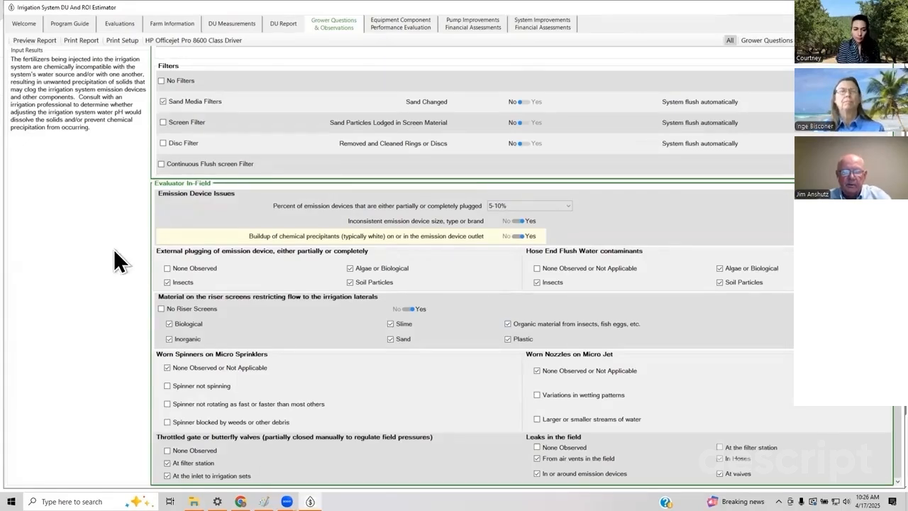
Read the explanations for insect plugging and unchanged sand media, and show only the evaluator in-field observations
{"action": "mouse_move", "coordinate": [175, 283]}
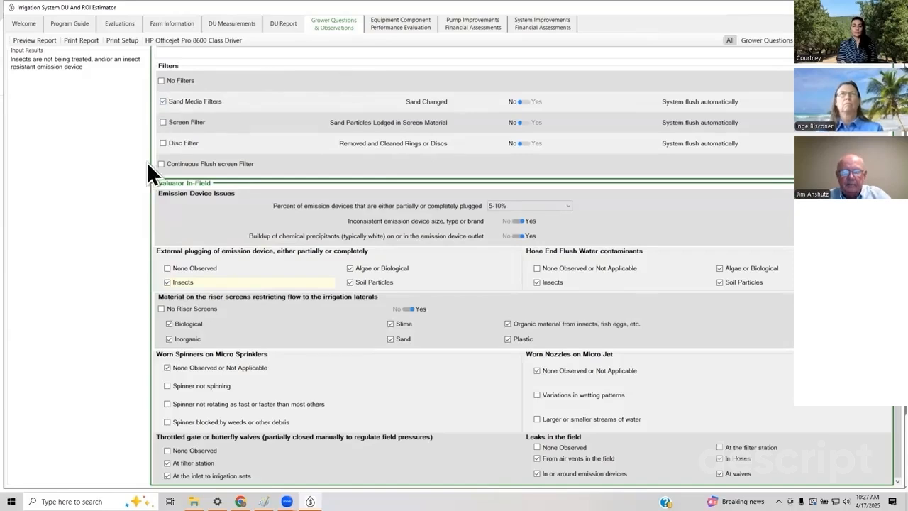
{"action": "left_click", "coordinate": [386, 108]}
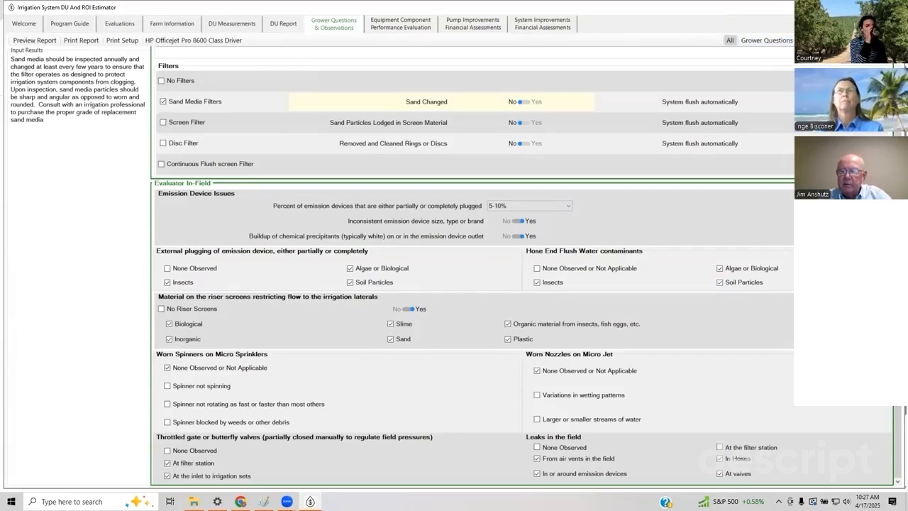
{"action": "left_click", "coordinate": [753, 39]}
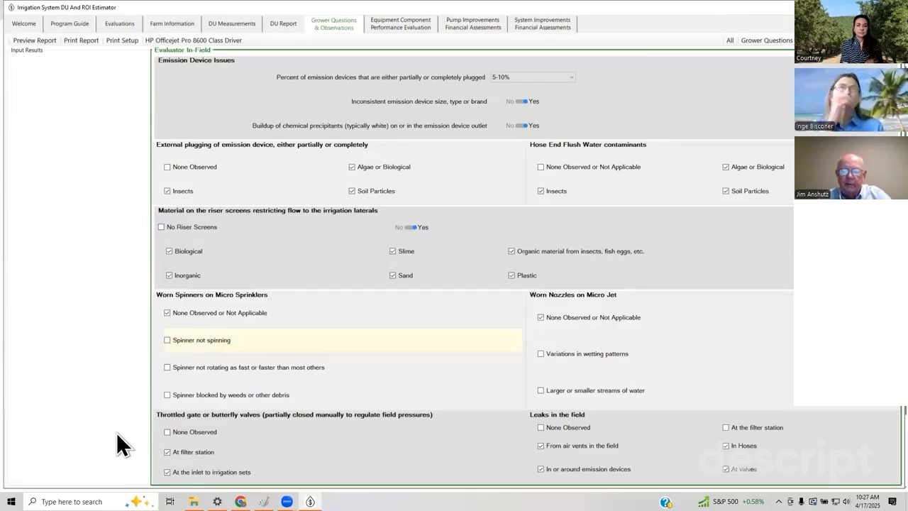
Examine the equipment component performance evaluation, including control valve, backflush pressure and media tank diameter guidance
{"action": "left_click", "coordinate": [412, 27]}
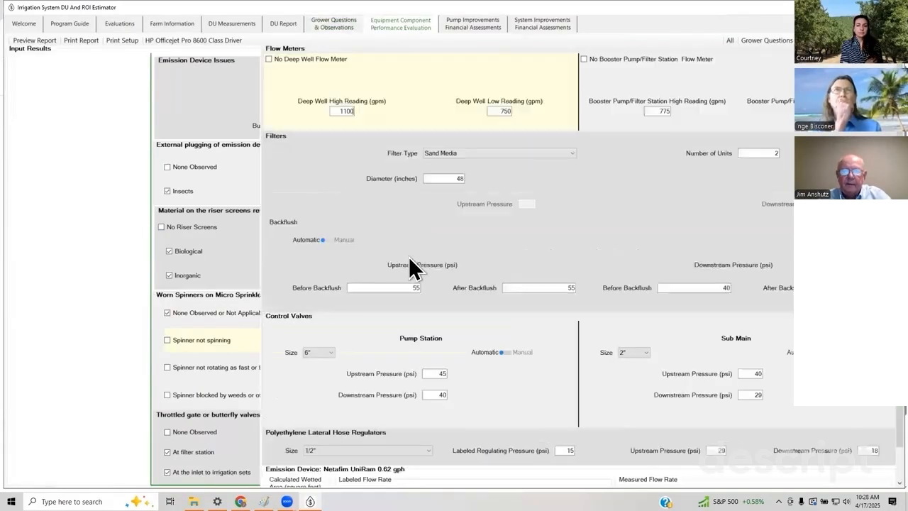
{"action": "mouse_move", "coordinate": [414, 268]}
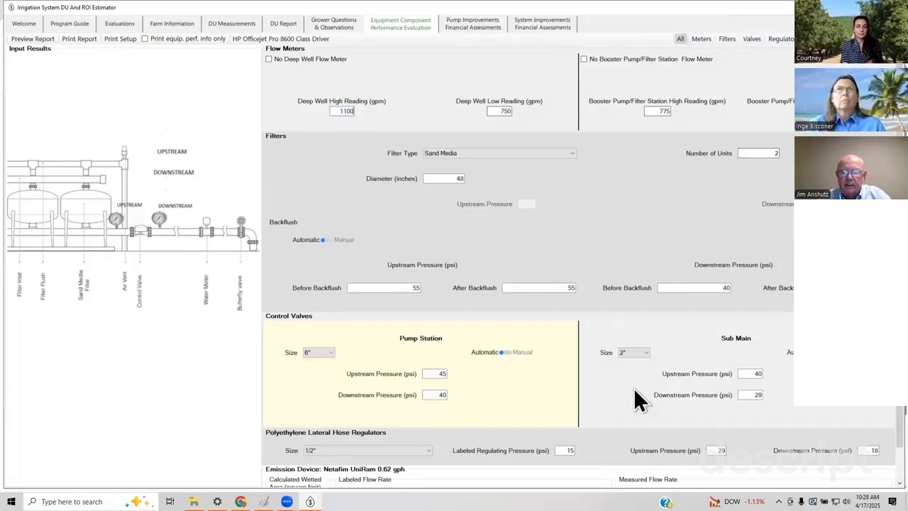
{"action": "left_click", "coordinate": [749, 291]}
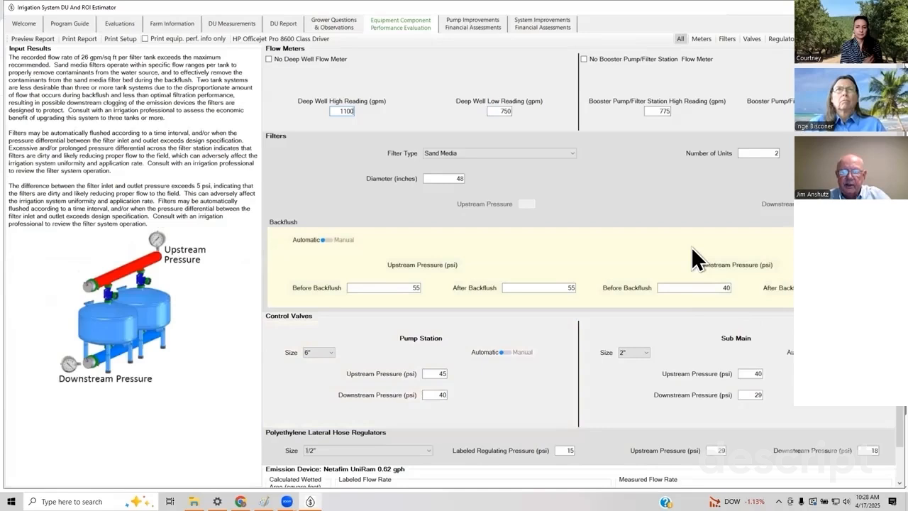
{"action": "left_click", "coordinate": [494, 187]}
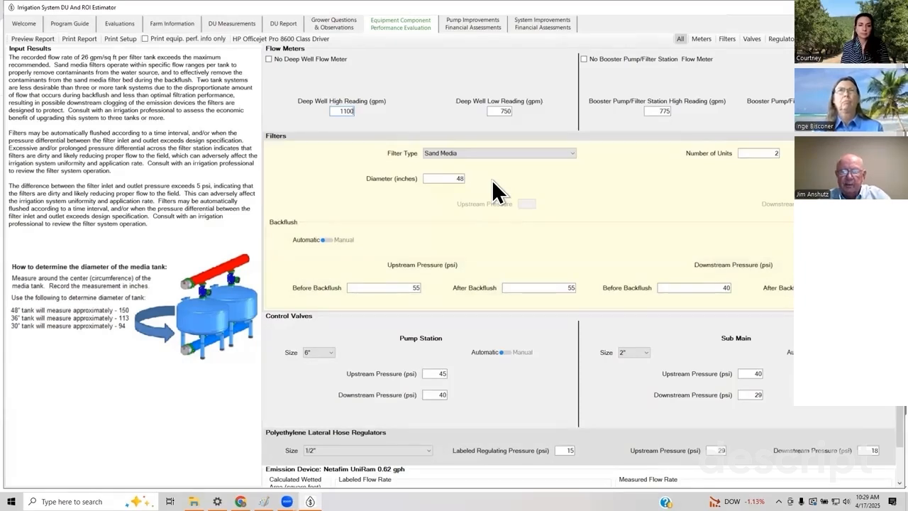
Review the well pump inputs, nameplate horsepower and pumping efficiency in the pump improvements financial assessment
{"action": "left_click", "coordinate": [474, 24]}
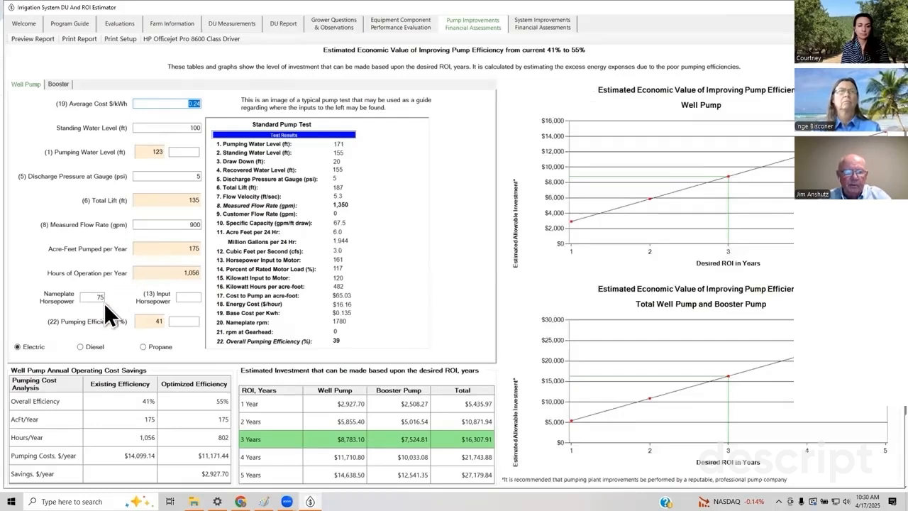
{"action": "mouse_move", "coordinate": [103, 301]}
{"action": "mouse_move", "coordinate": [156, 323]}
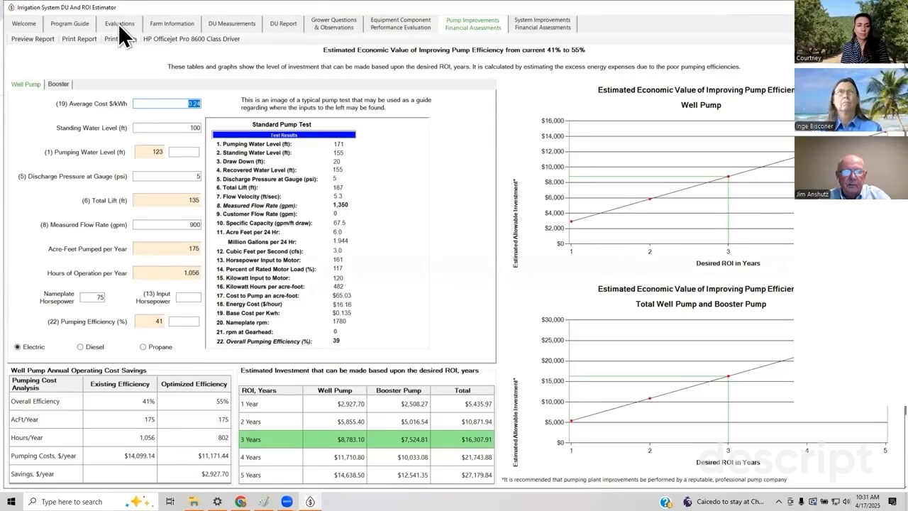
Consult the guidance chart for Grower Estimated Yield Increase in the farm details, and return to the pump improvements financial assessment
{"action": "left_click", "coordinate": [165, 21]}
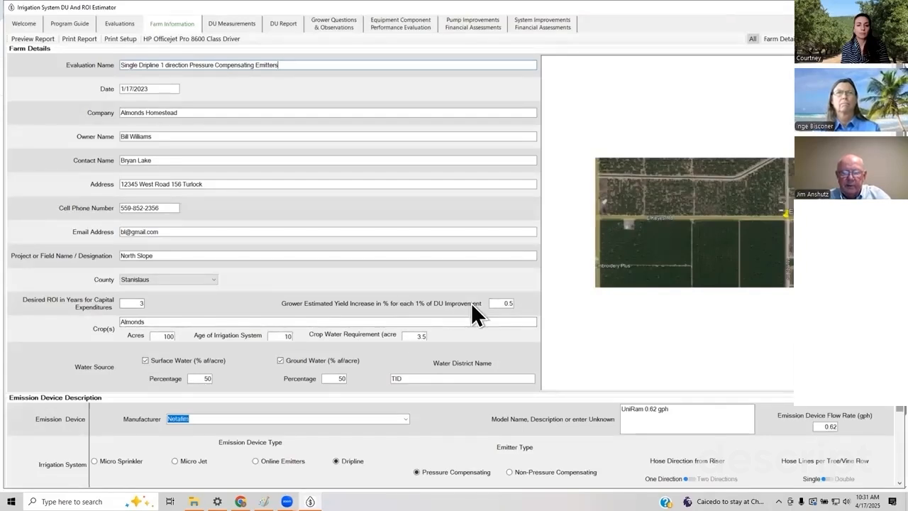
{"action": "mouse_move", "coordinate": [477, 302]}
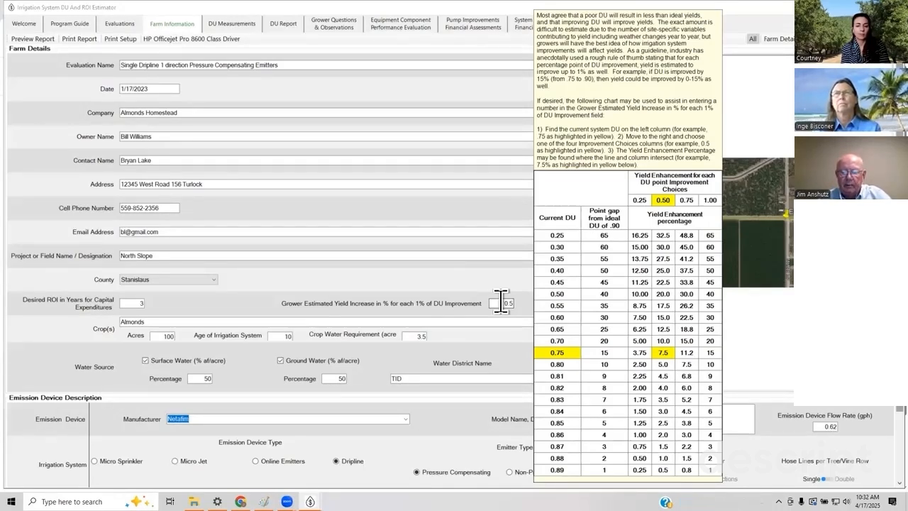
{"action": "left_click", "coordinate": [388, 317]}
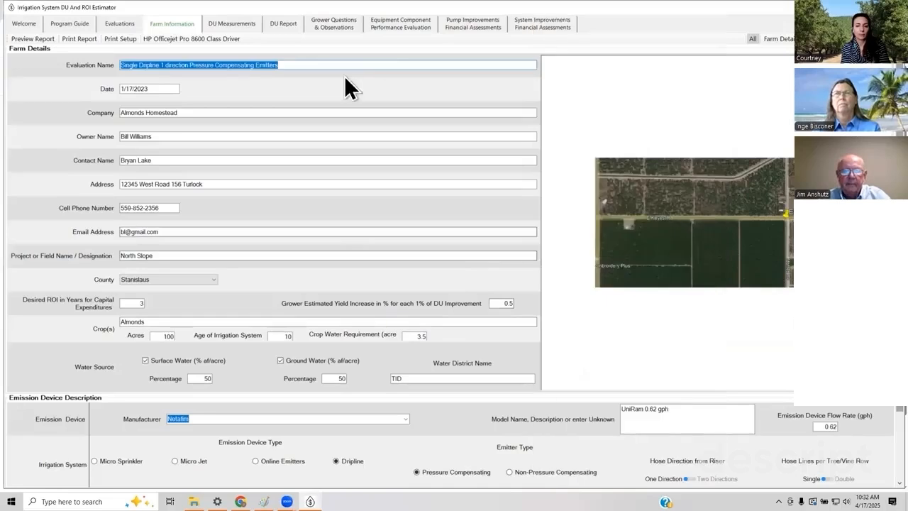
{"action": "left_click", "coordinate": [396, 26]}
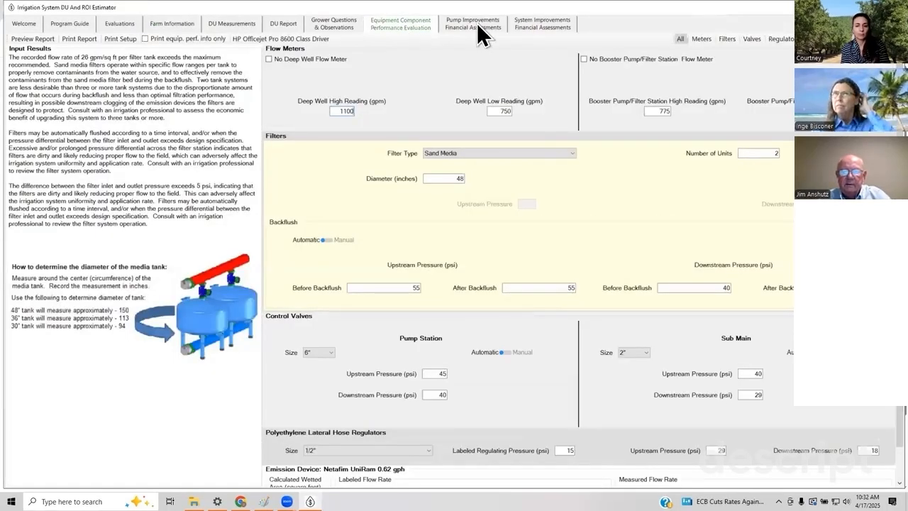
{"action": "left_click", "coordinate": [477, 22]}
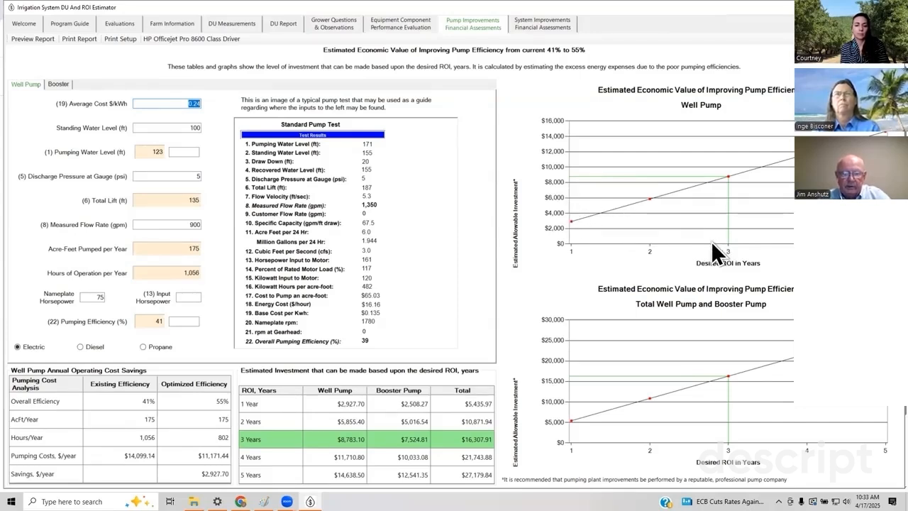
Review the system improvements financial assessment, including the average yield resource link and the yield increase input
{"action": "left_click", "coordinate": [540, 27]}
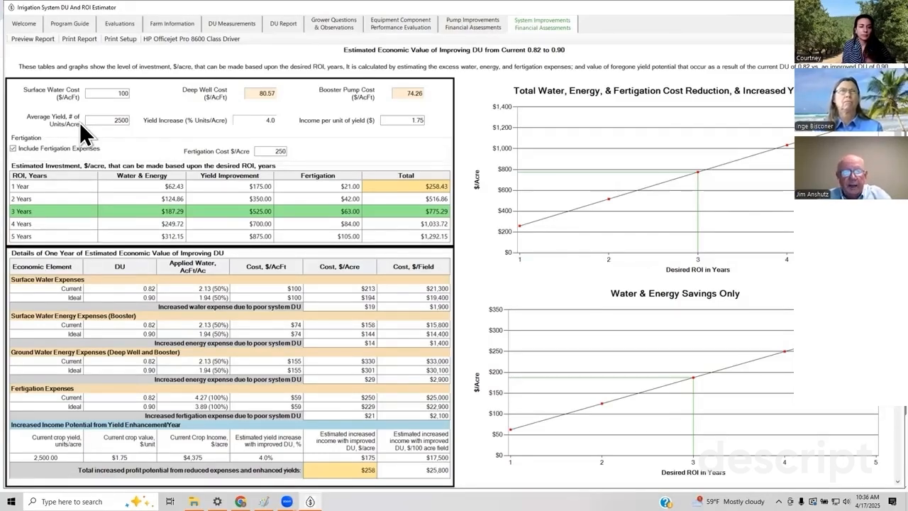
{"action": "mouse_move", "coordinate": [90, 119]}
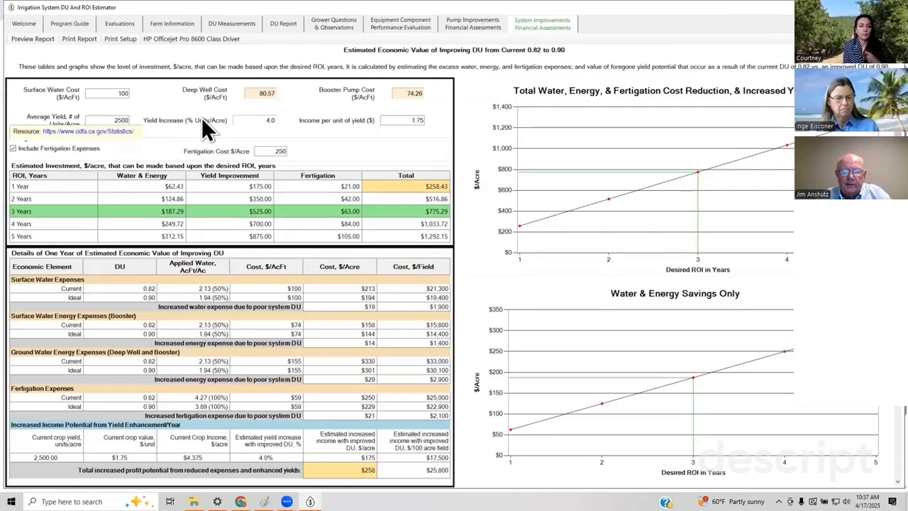
{"action": "left_click", "coordinate": [247, 117]}
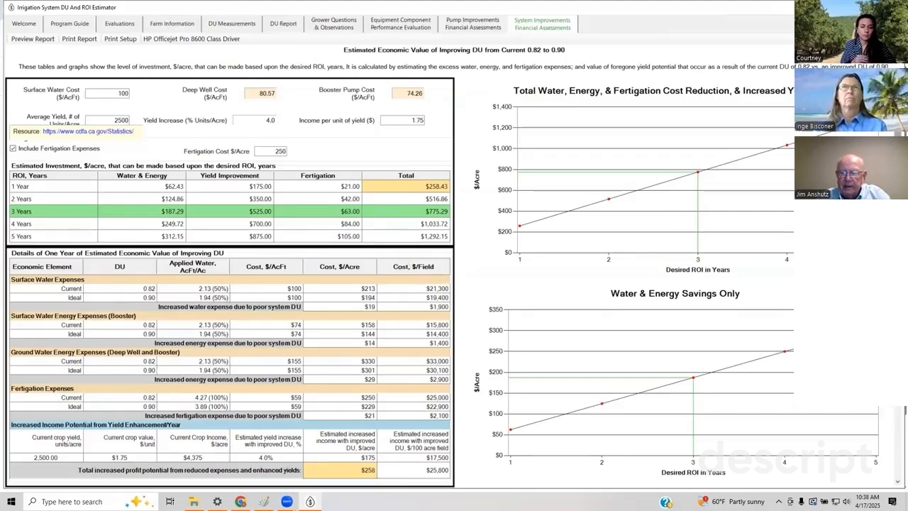
Examine the system improvements ROI graphs for total cost reduction, water and energy savings, yield improvement, and fertigation savings
{"action": "scroll", "coordinate": [674, 262], "scroll_direction": "down", "scroll_amount": 2}
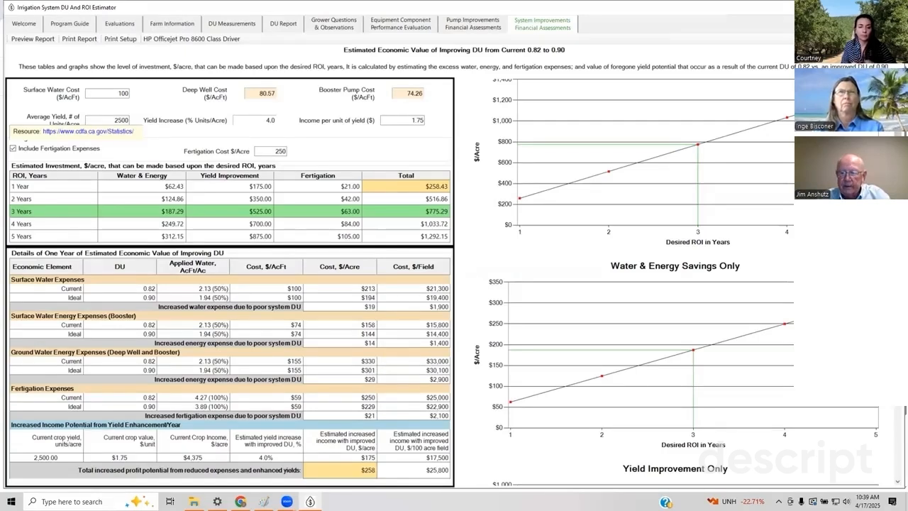
{"action": "scroll", "coordinate": [674, 284], "scroll_direction": "down", "scroll_amount": 2}
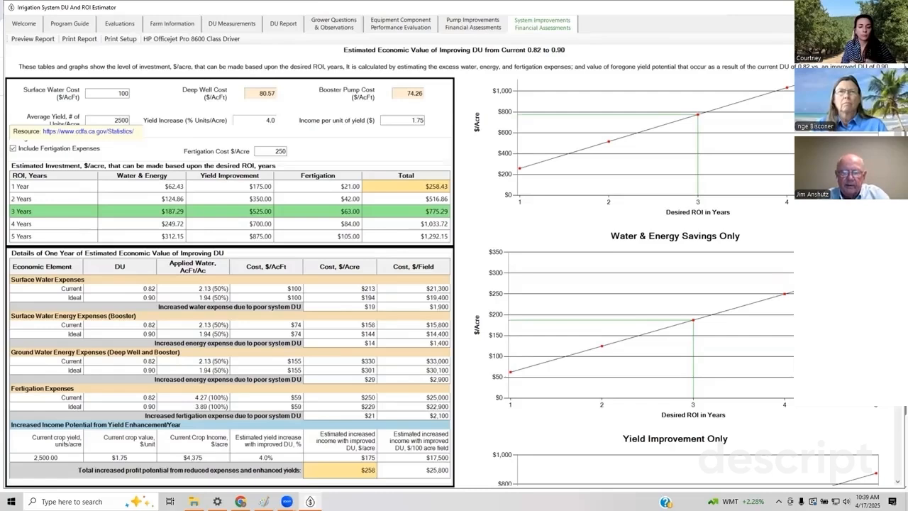
{"action": "scroll", "coordinate": [677, 286], "scroll_direction": "up", "scroll_amount": 2}
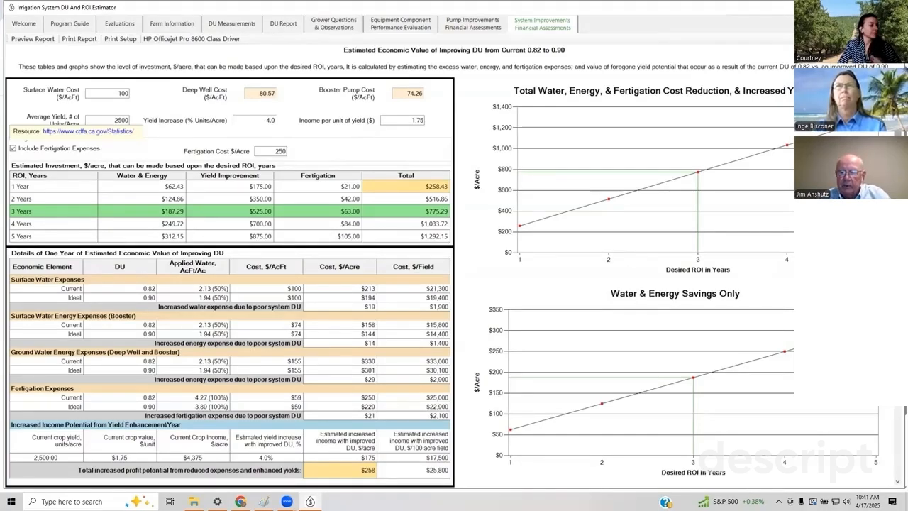
{"action": "scroll", "coordinate": [674, 284], "scroll_direction": "down", "scroll_amount": 1}
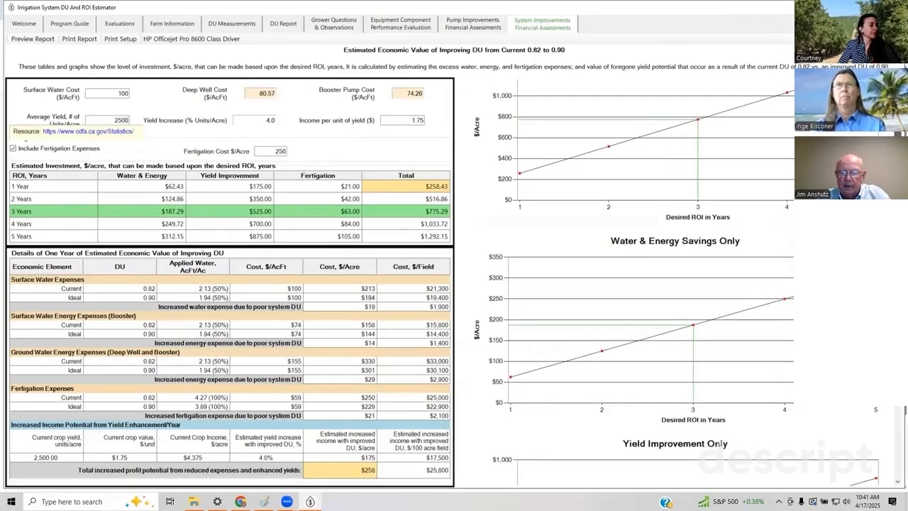
{"action": "scroll", "coordinate": [674, 284], "scroll_direction": "down", "scroll_amount": 2}
{"action": "scroll", "coordinate": [674, 283], "scroll_direction": "down", "scroll_amount": 1}
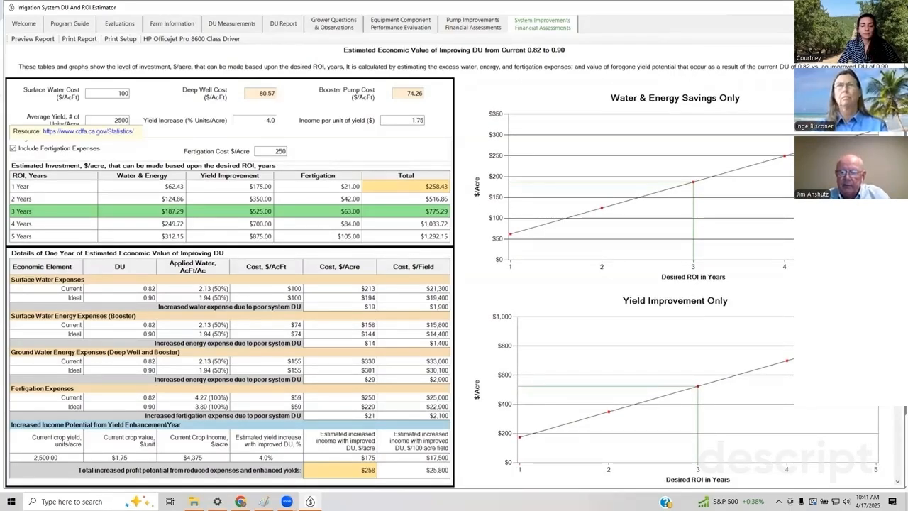
{"action": "scroll", "coordinate": [674, 284], "scroll_direction": "down", "scroll_amount": 1}
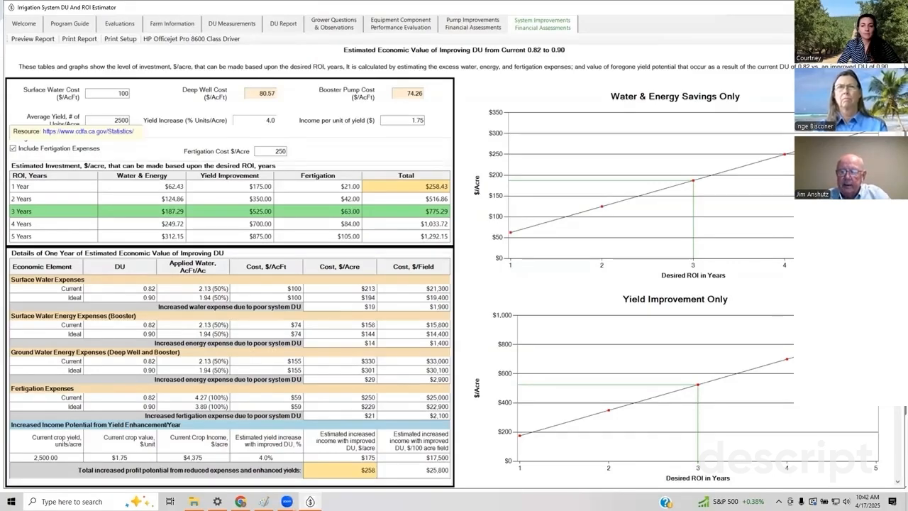
{"action": "scroll", "coordinate": [870, 410], "scroll_direction": "down", "scroll_amount": 4}
{"action": "scroll", "coordinate": [870, 411], "scroll_direction": "down", "scroll_amount": 5}
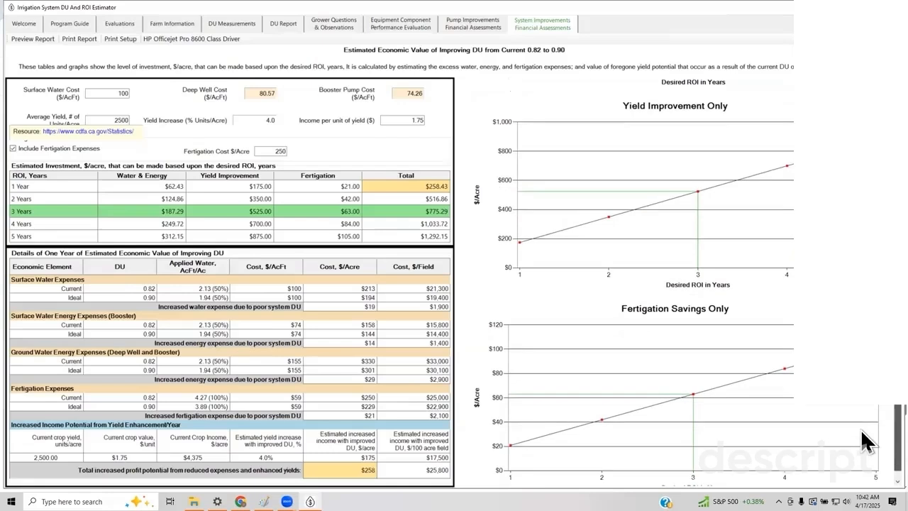
{"action": "scroll", "coordinate": [862, 431], "scroll_direction": "down", "scroll_amount": 2}
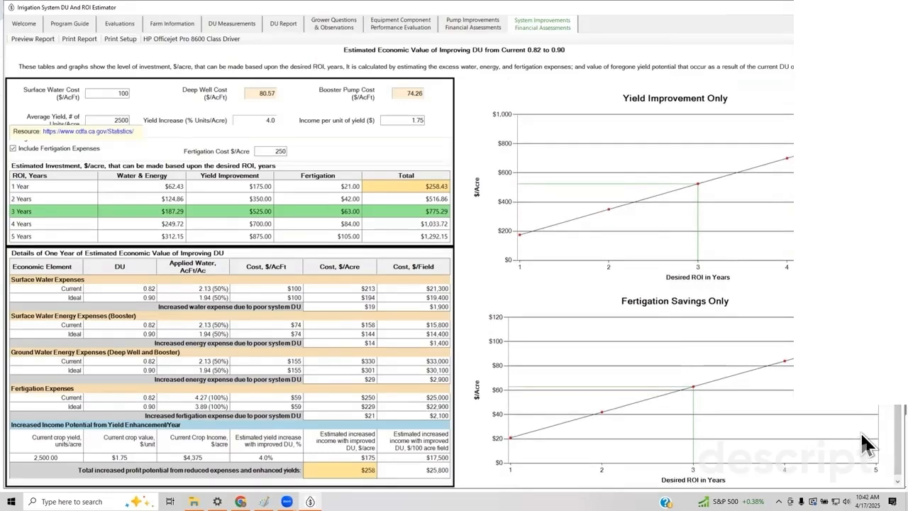
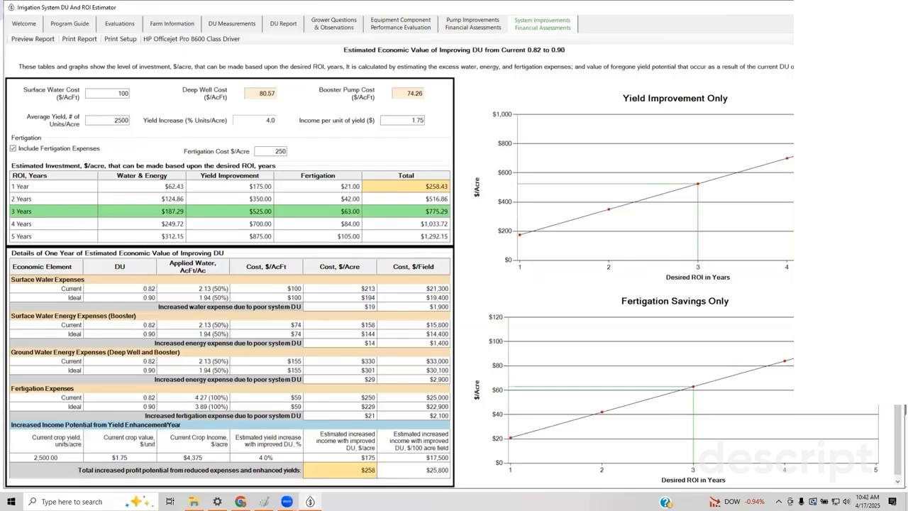
Preview all three pages of the Summary Report for the Single Dripline 1 direction evaluation, and close the preview
{"action": "left_click", "coordinate": [122, 29]}
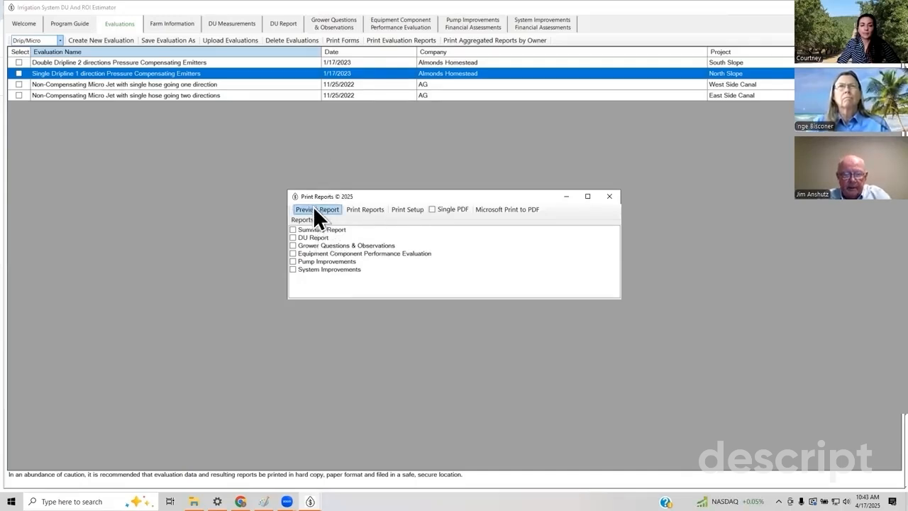
{"action": "left_click", "coordinate": [293, 230]}
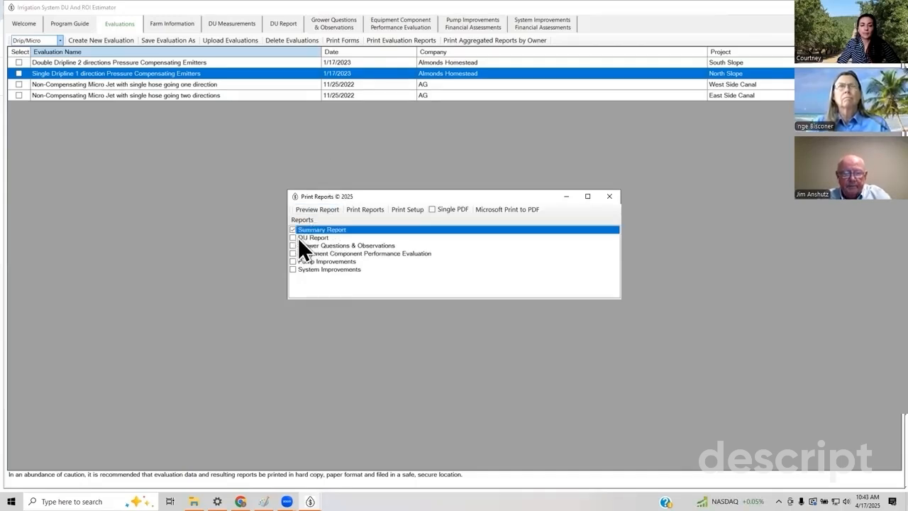
{"action": "left_click", "coordinate": [320, 209]}
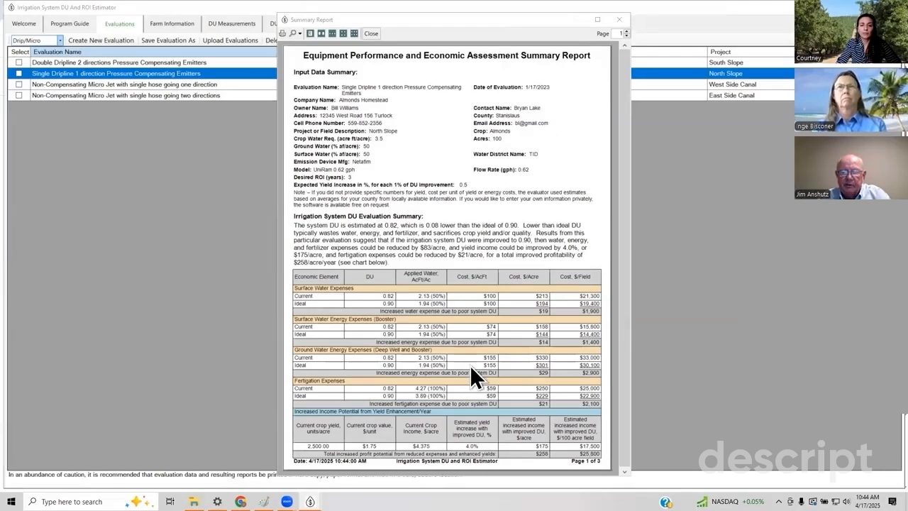
{"action": "left_click", "coordinate": [624, 36]}
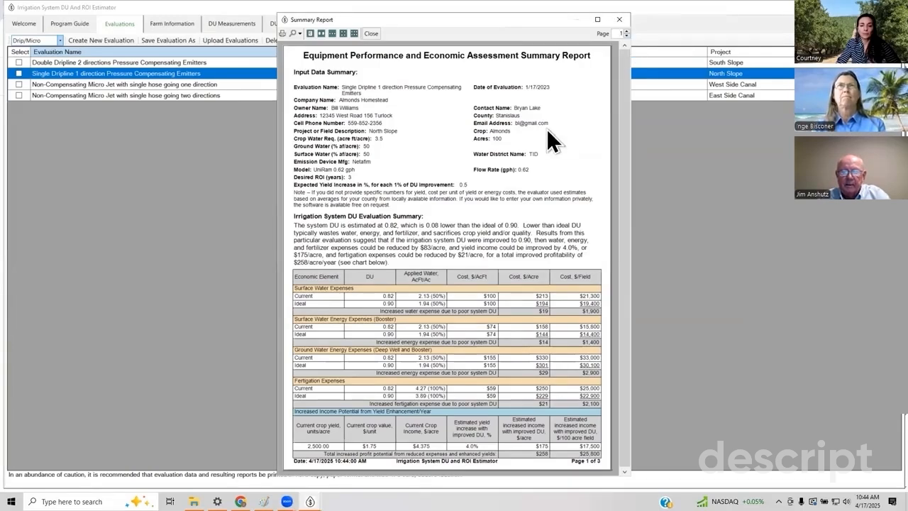
{"action": "left_click", "coordinate": [619, 19]}
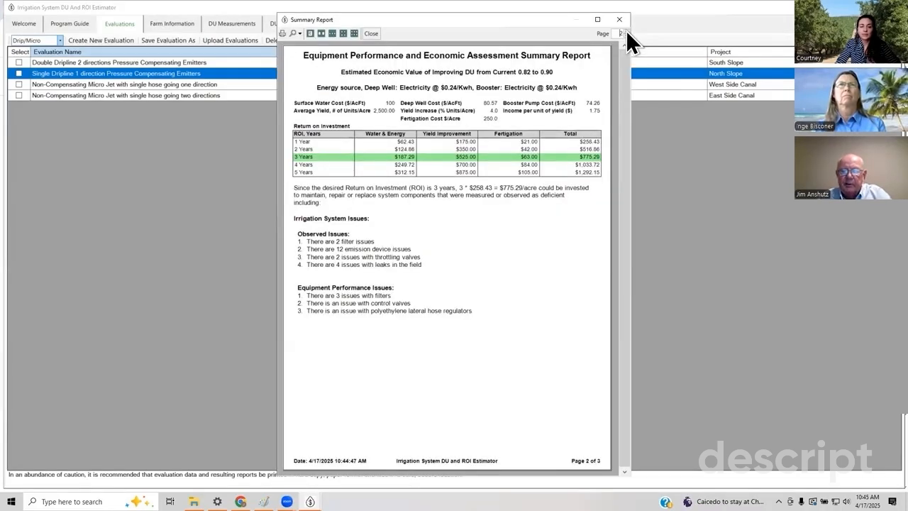
{"action": "left_click", "coordinate": [625, 31]}
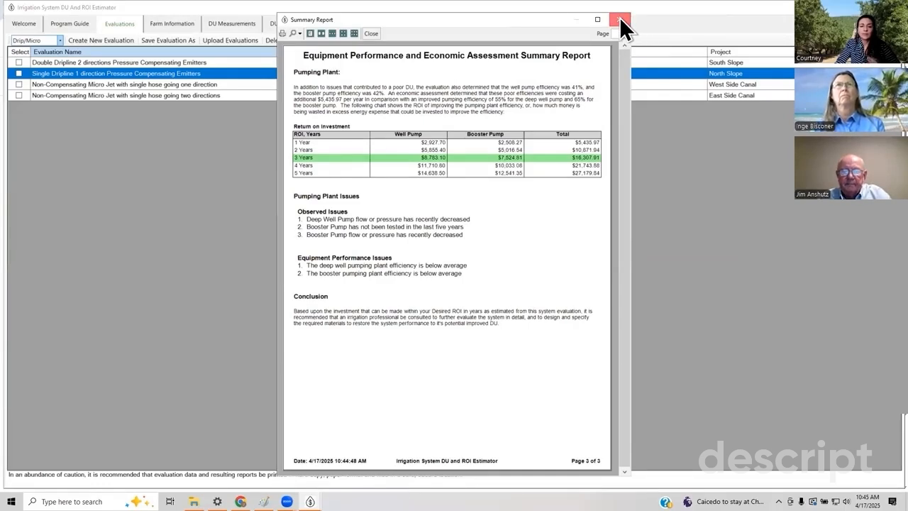
{"action": "left_click", "coordinate": [620, 20]}
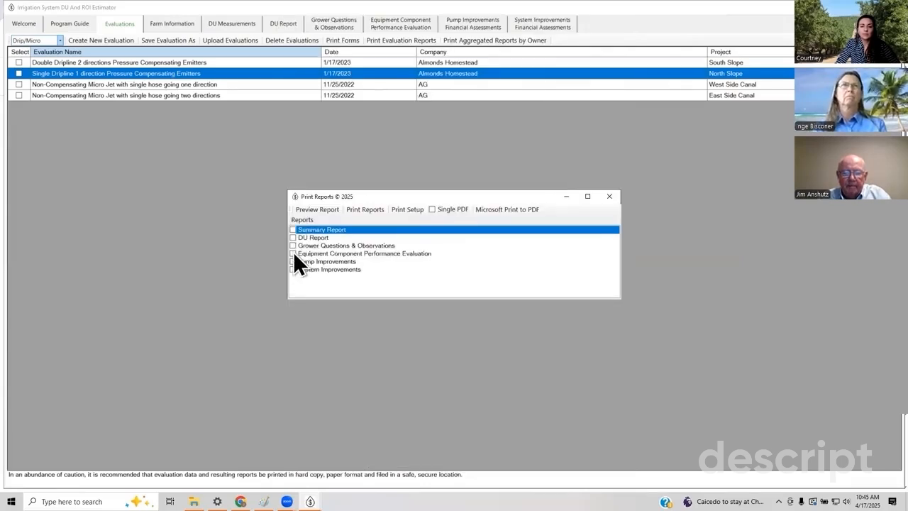
Preview the Grower Questions & Observations report, look through its pages, and close the preview and the report selection window
{"action": "left_click", "coordinate": [293, 245]}
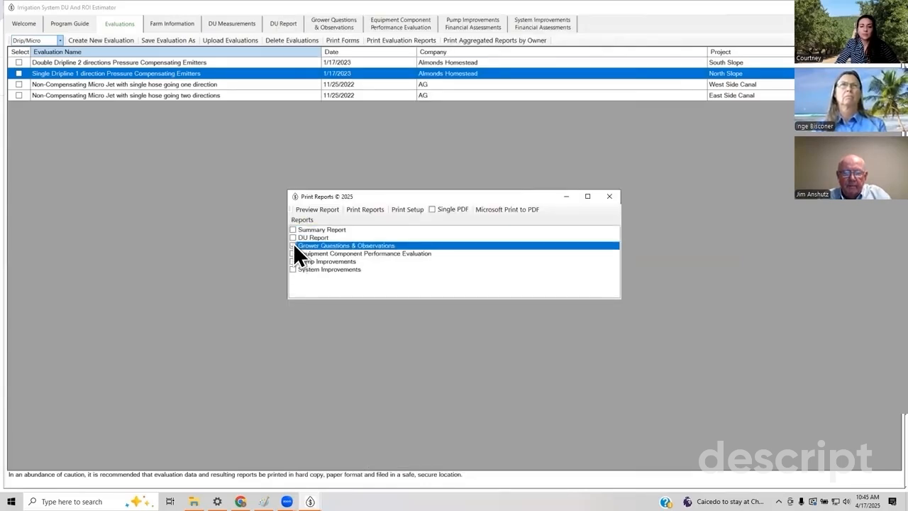
{"action": "left_click", "coordinate": [319, 209]}
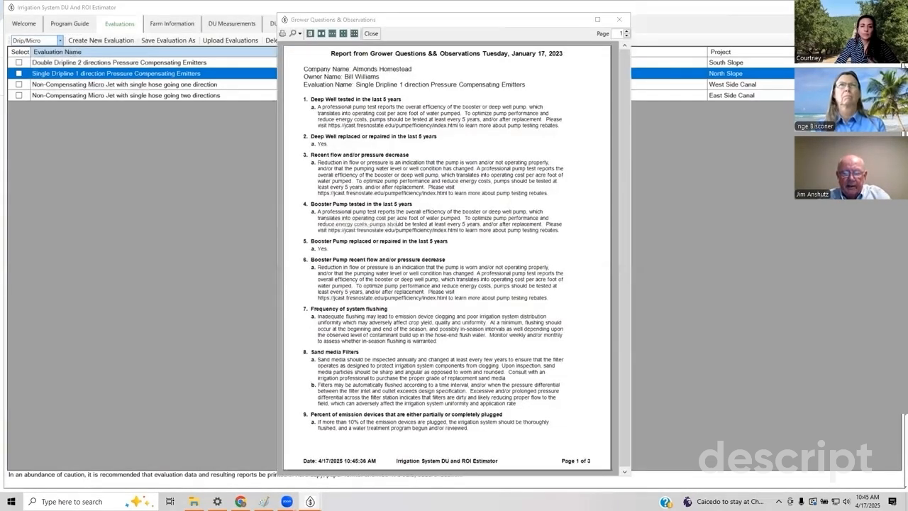
{"action": "left_click", "coordinate": [627, 31]}
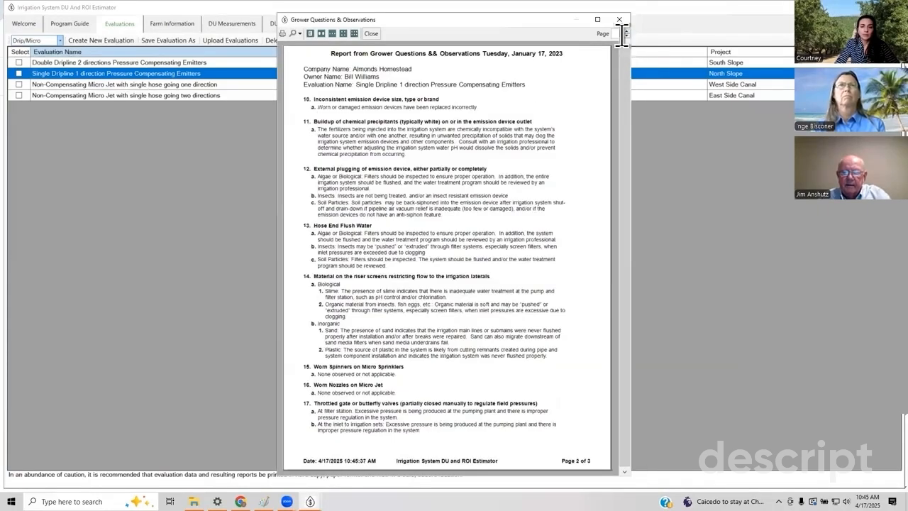
{"action": "left_click", "coordinate": [626, 36]}
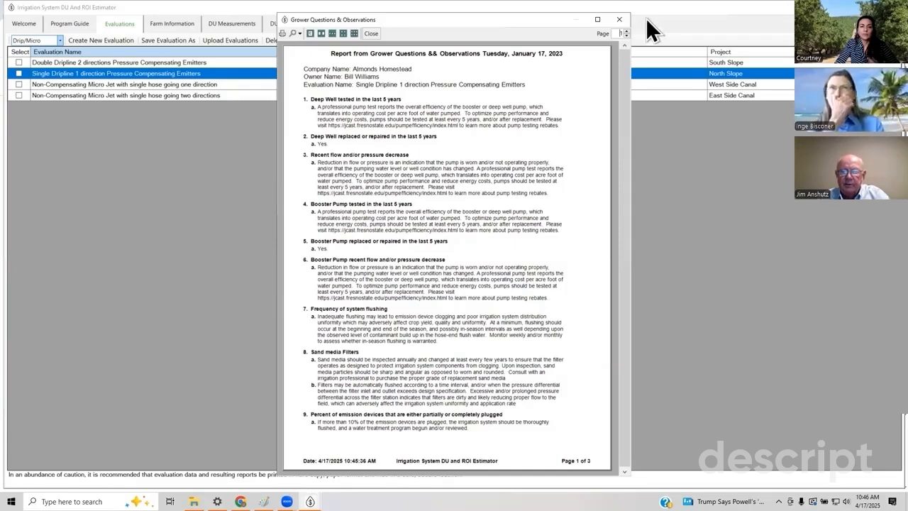
{"action": "left_click", "coordinate": [619, 17]}
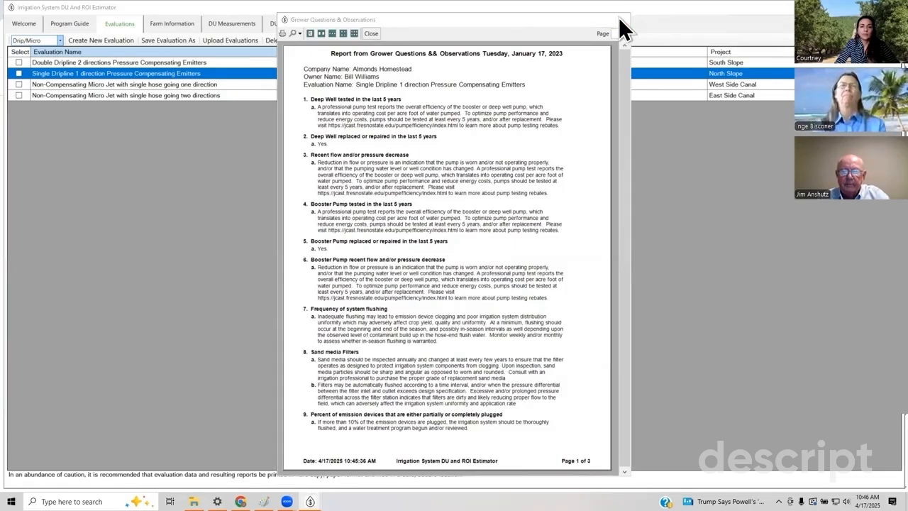
{"action": "left_click", "coordinate": [611, 196]}
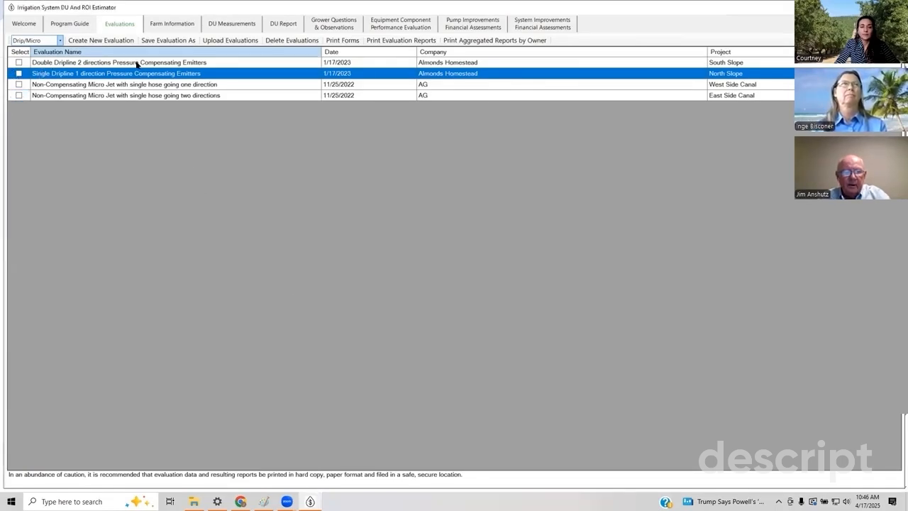
Show the sample evaluations for the Tape irrigation type, followed by those for Sprinkler
{"action": "left_click", "coordinate": [60, 41]}
{"action": "left_click", "coordinate": [34, 56]}
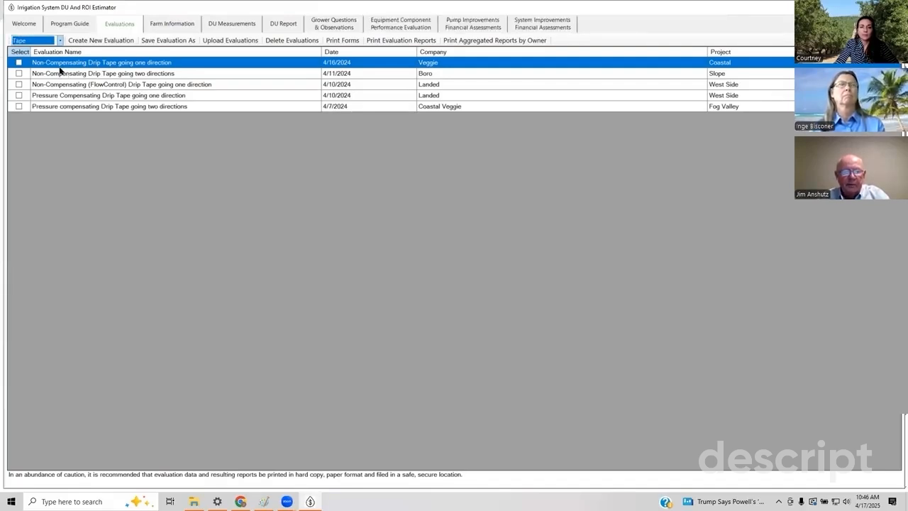
{"action": "left_click", "coordinate": [60, 42]}
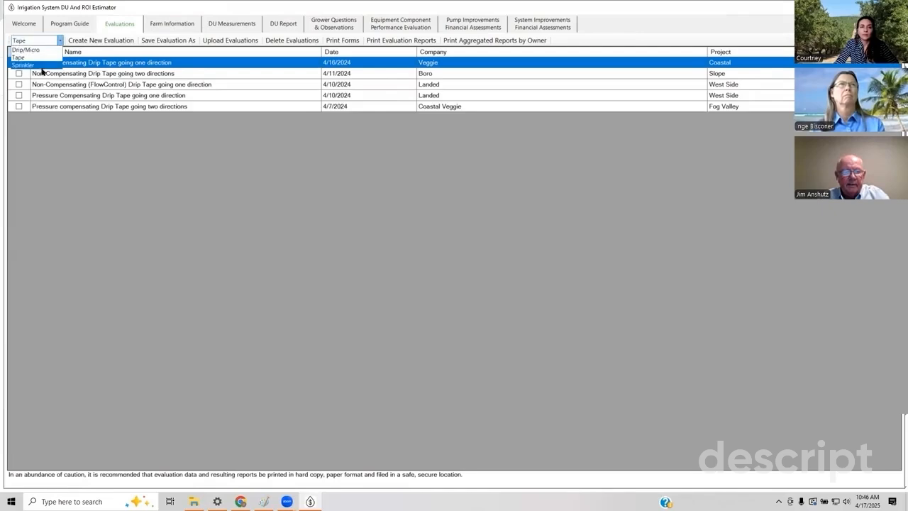
{"action": "left_click", "coordinate": [23, 47]}
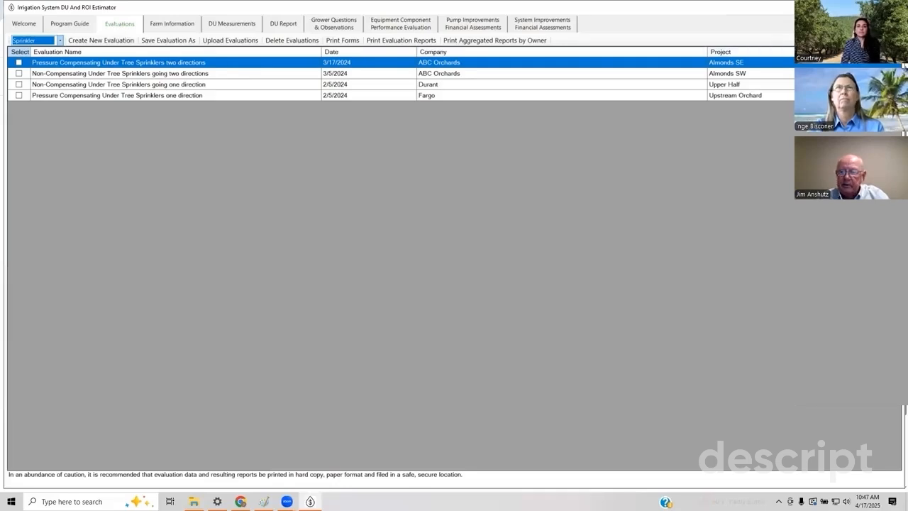
View the account creation and login form and the update check dialog, closing each without submitting anything
{"action": "left_click", "coordinate": [789, 41]}
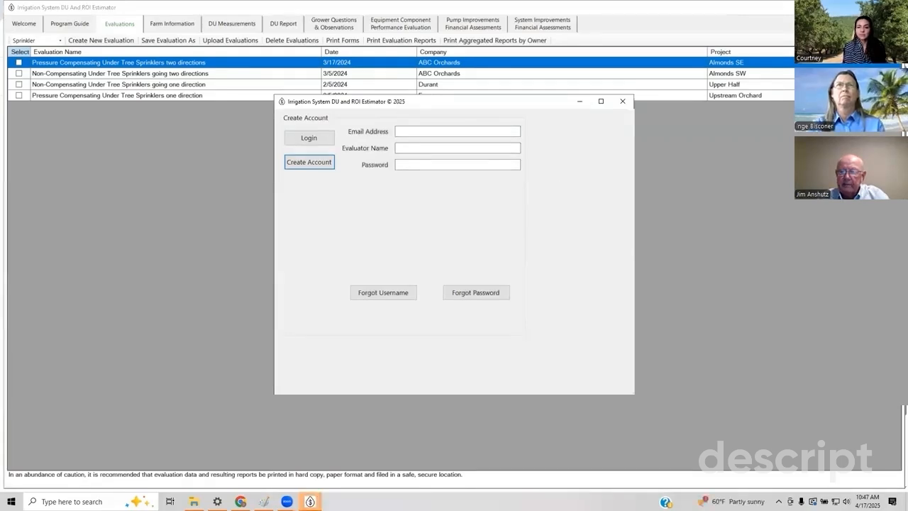
{"action": "left_click", "coordinate": [623, 100]}
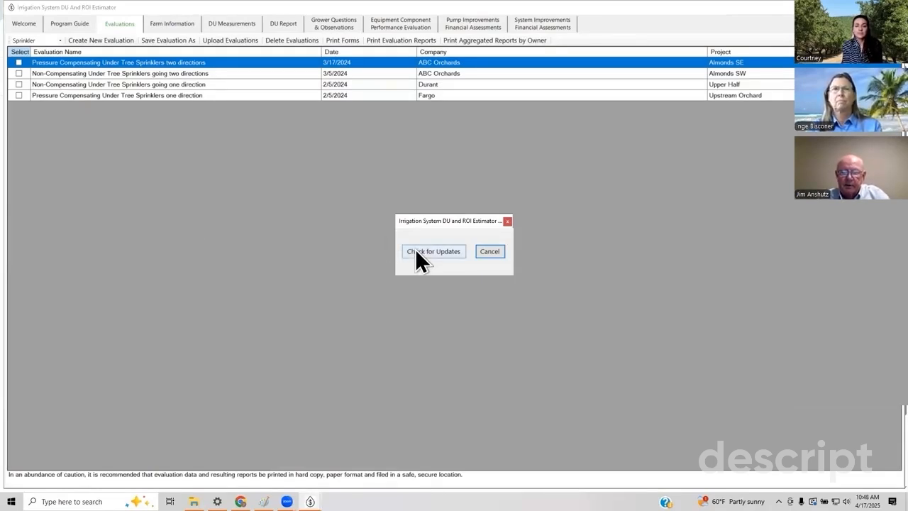
{"action": "left_click", "coordinate": [507, 221]}
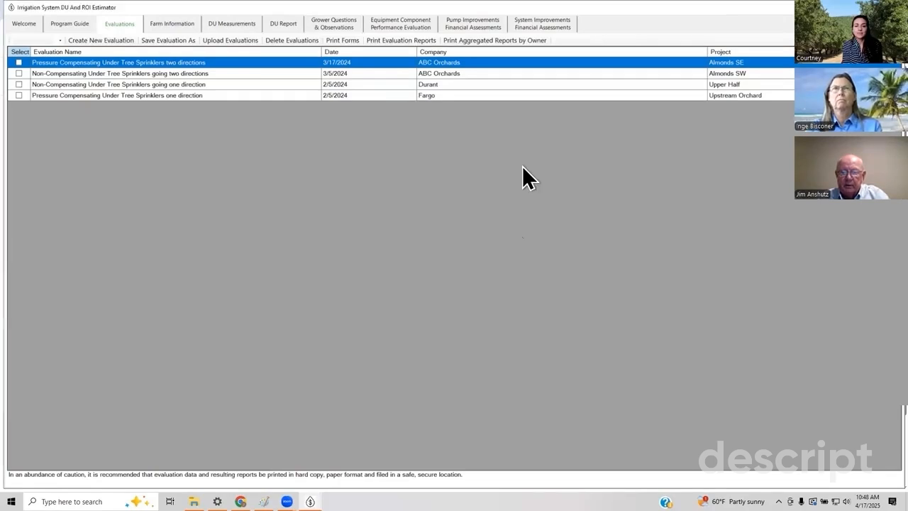